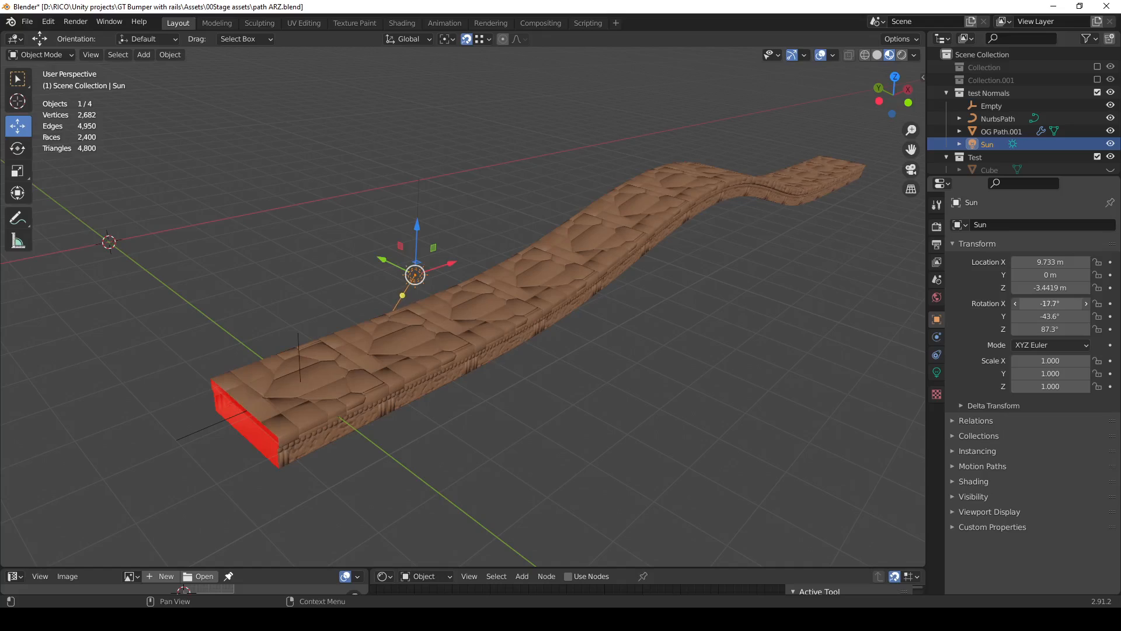
Rotate the Sun light to -51.6° on its Y axis.
left_click_drag(1050, 316, 1047, 316)
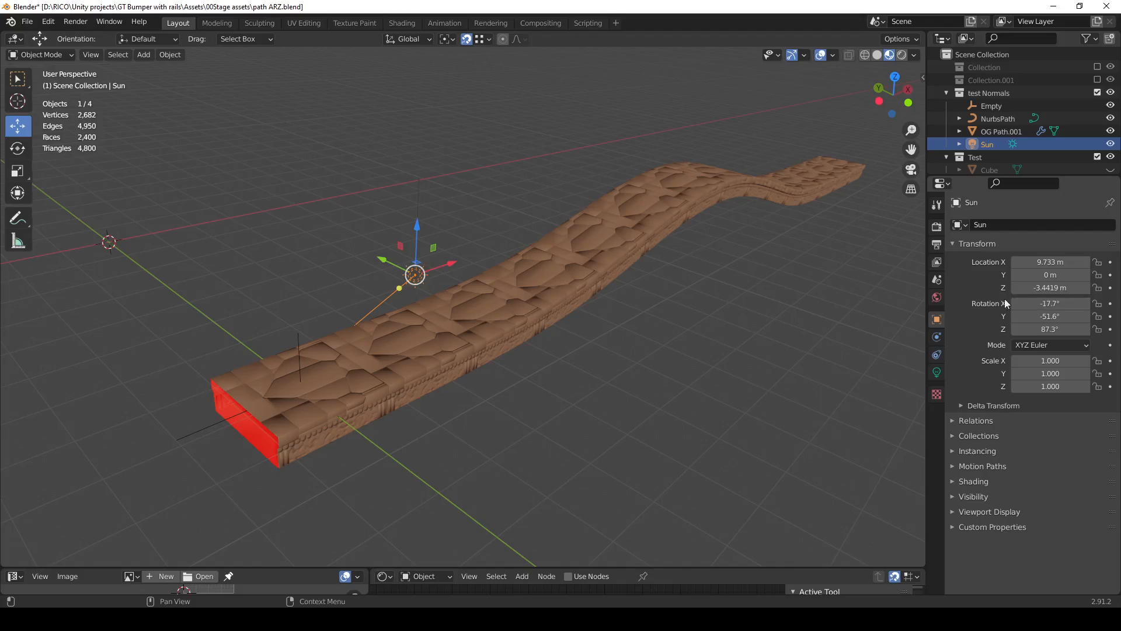
Compare the stone path's base mesh in Edit Mode with its curve-deformed form in Object Mode.
left_click(565, 286)
key("Tab")
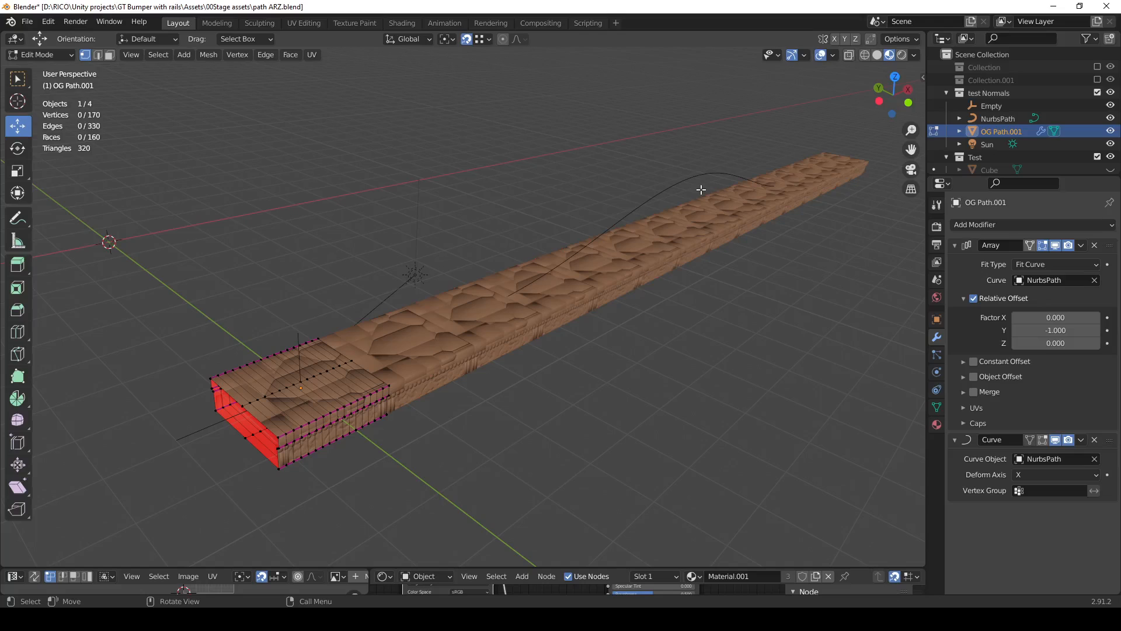
key("Tab")
key("Tab")
key("Tab")
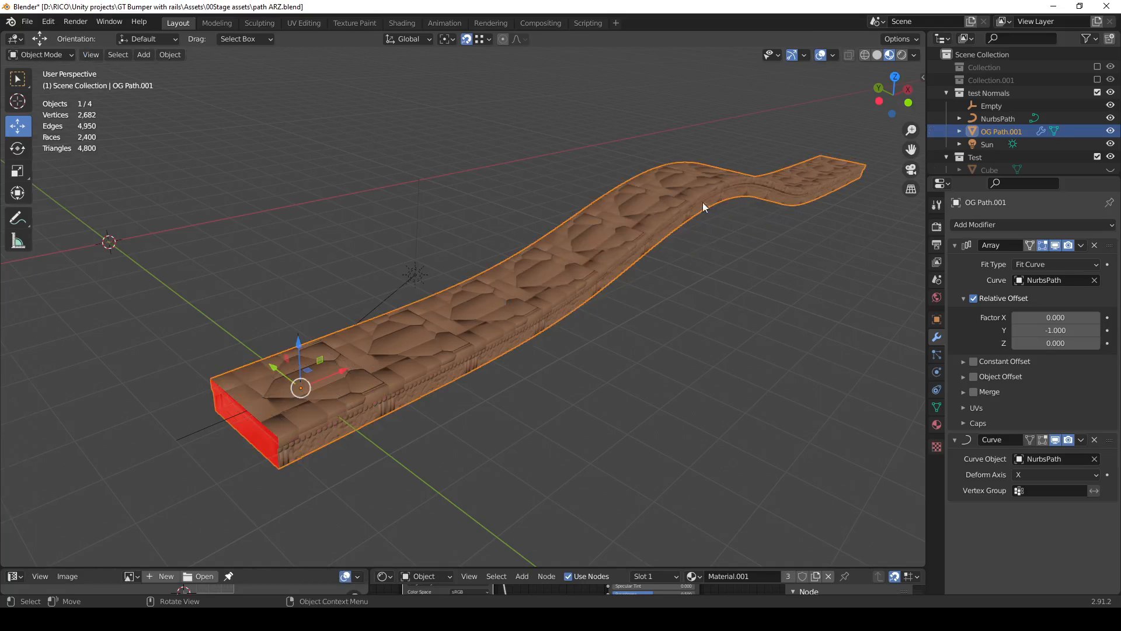
Compare the stone path in Solid shading and in Material Preview shading.
left_click(877, 54)
left_click(647, 349)
middle_click_drag(647, 349, 454, 363)
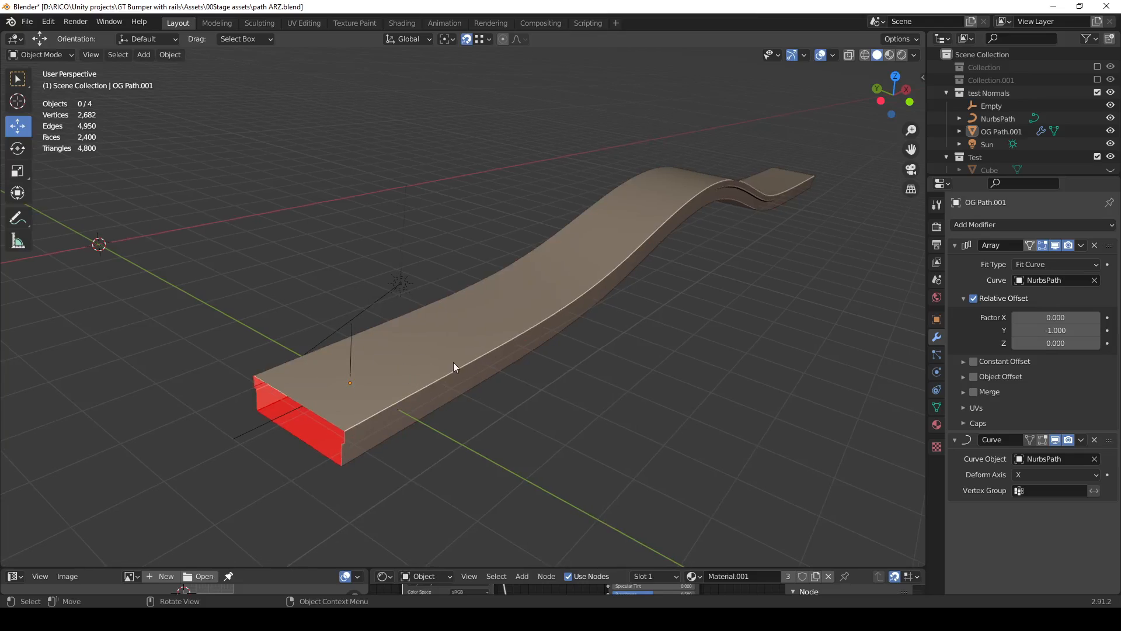
left_click(889, 55)
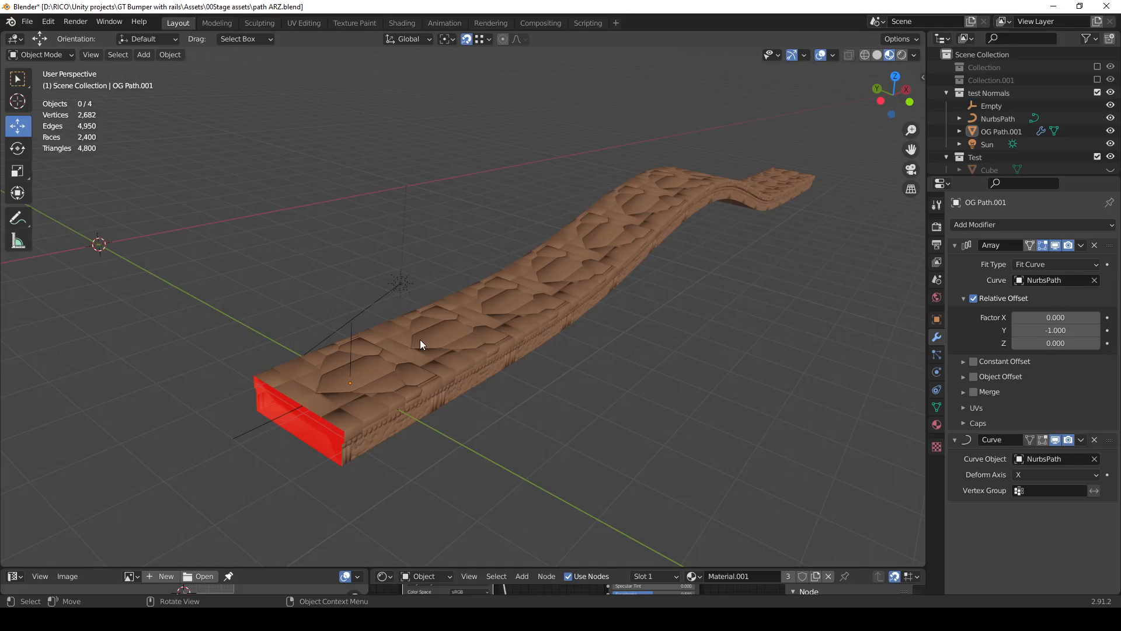
middle_click_drag(439, 343, 503, 293)
scroll(446, 308, "up", 4)
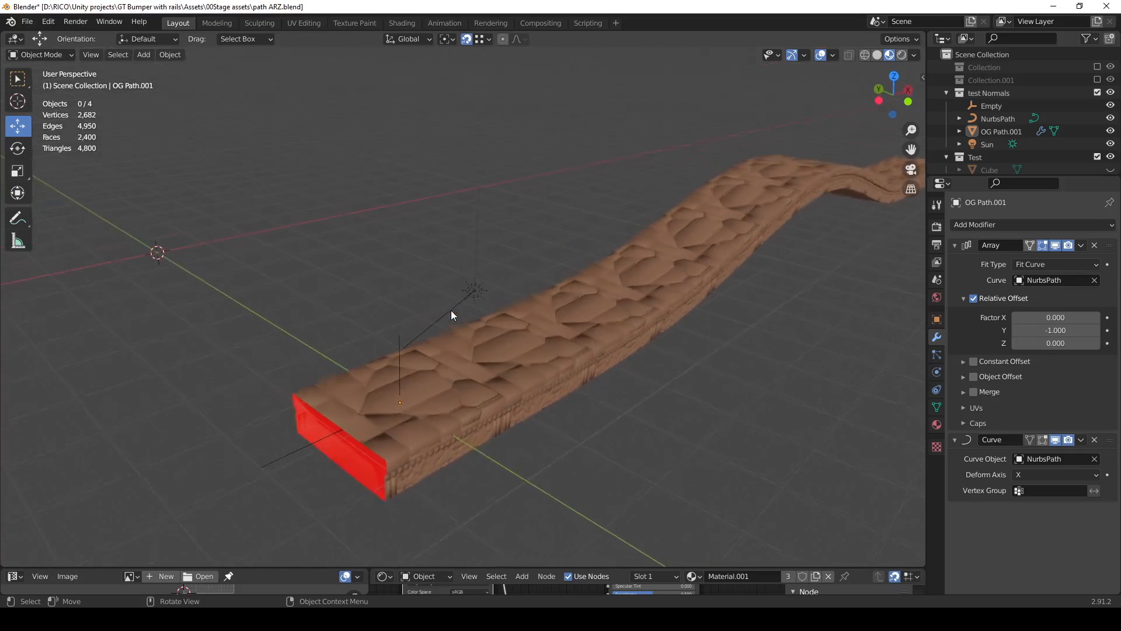
Exclude the test Normals collection, unhide the Cube in the Test collection and view it in Solid shading.
left_click(1098, 93)
left_click(1111, 119)
key("Home")
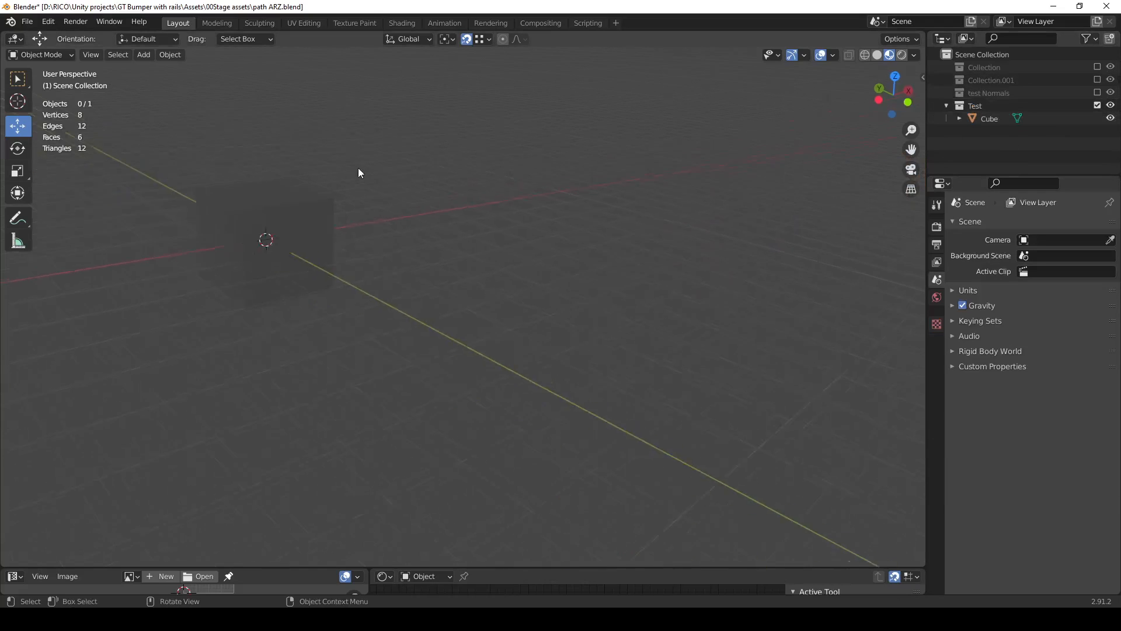
left_click(877, 55)
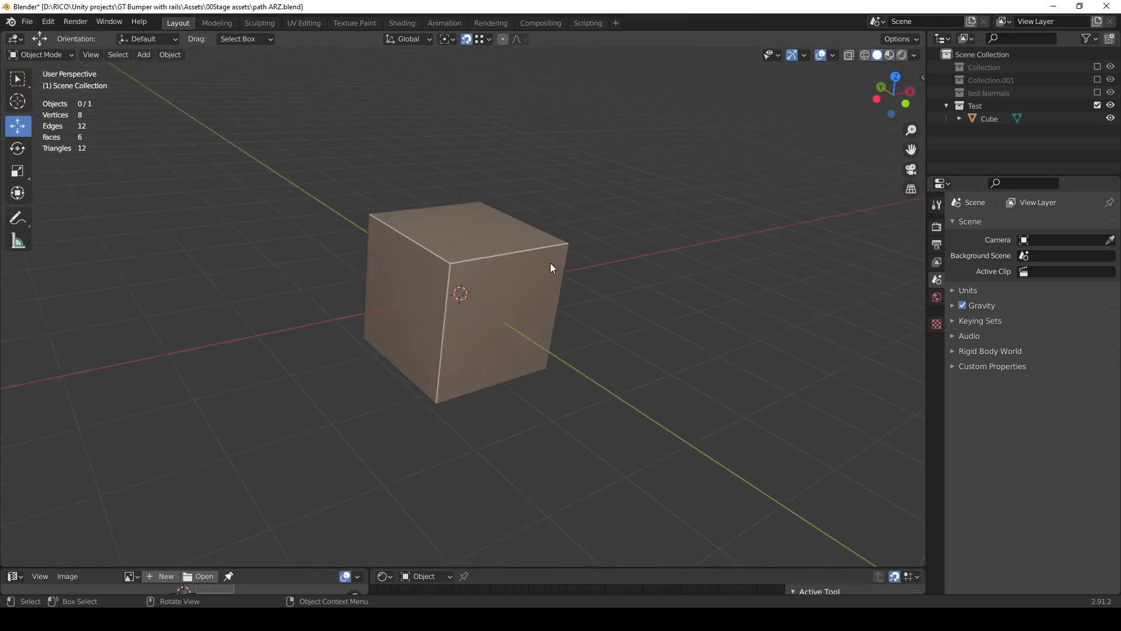
left_click(475, 243)
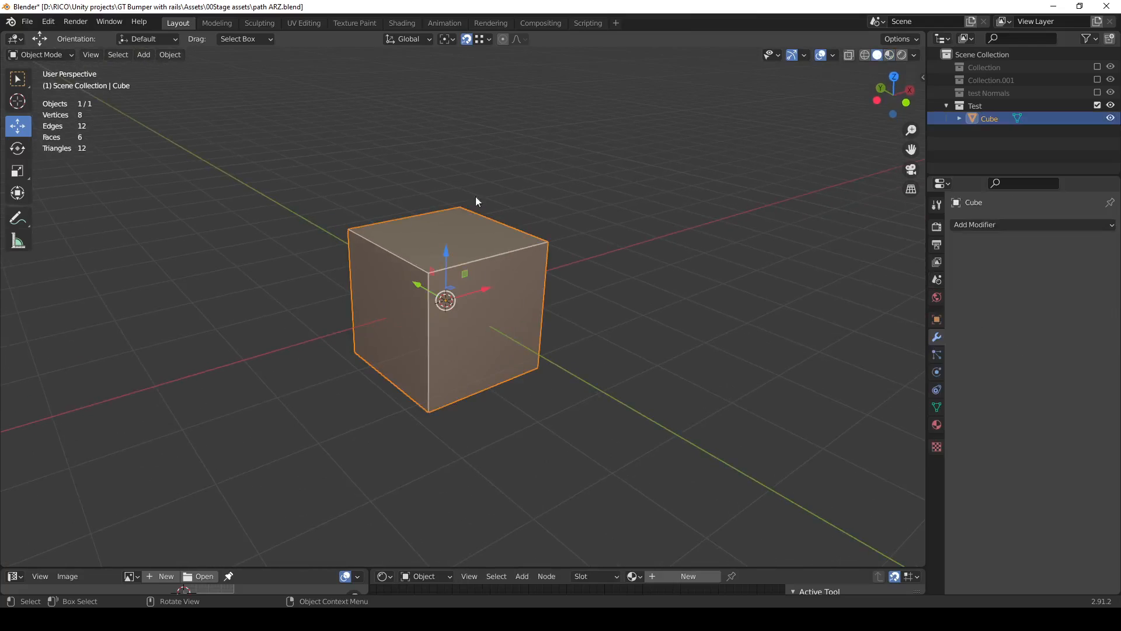
Search the add-on preferences for "CELL" to check that the Cell Fracture add-on is enabled.
left_click(49, 22)
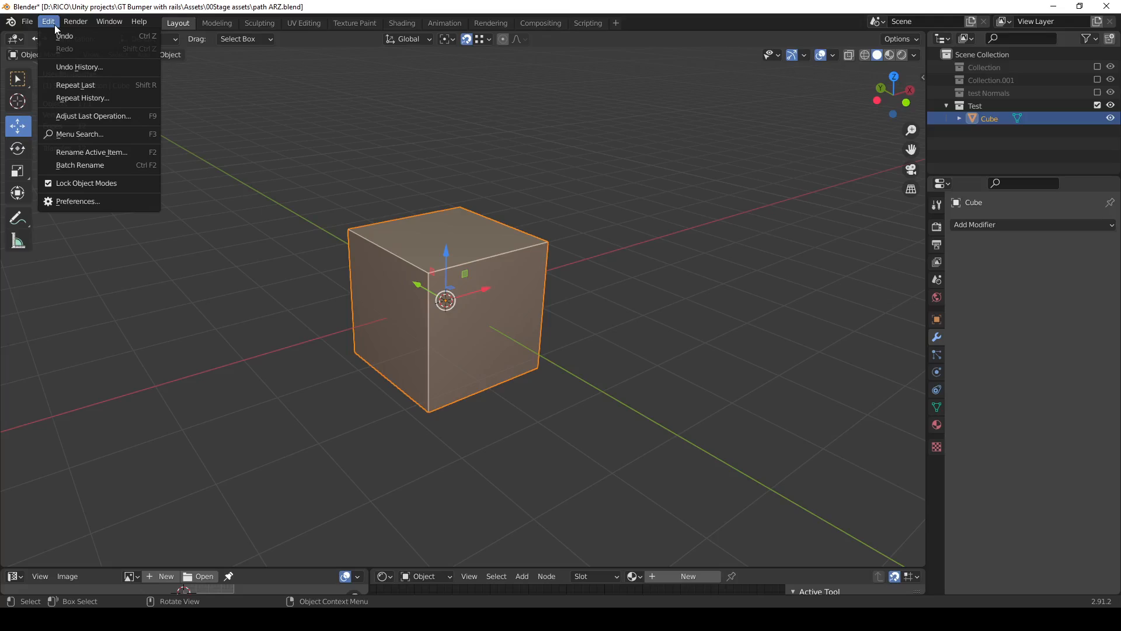
left_click(69, 202)
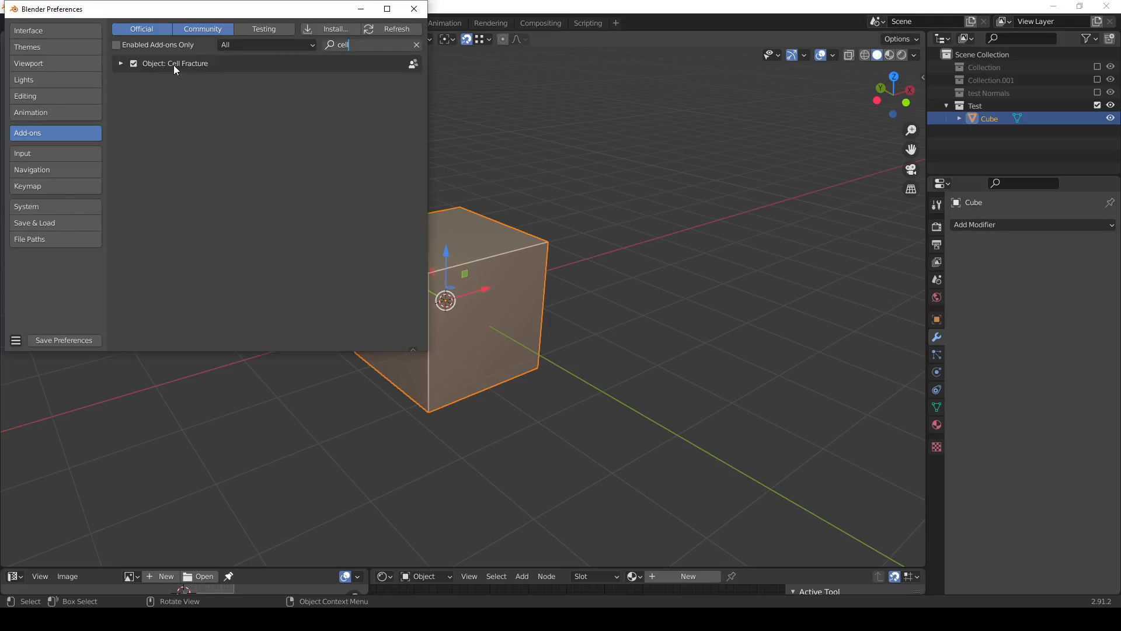
left_click(416, 45)
left_click(376, 44)
type("CELL")
left_click(523, 192)
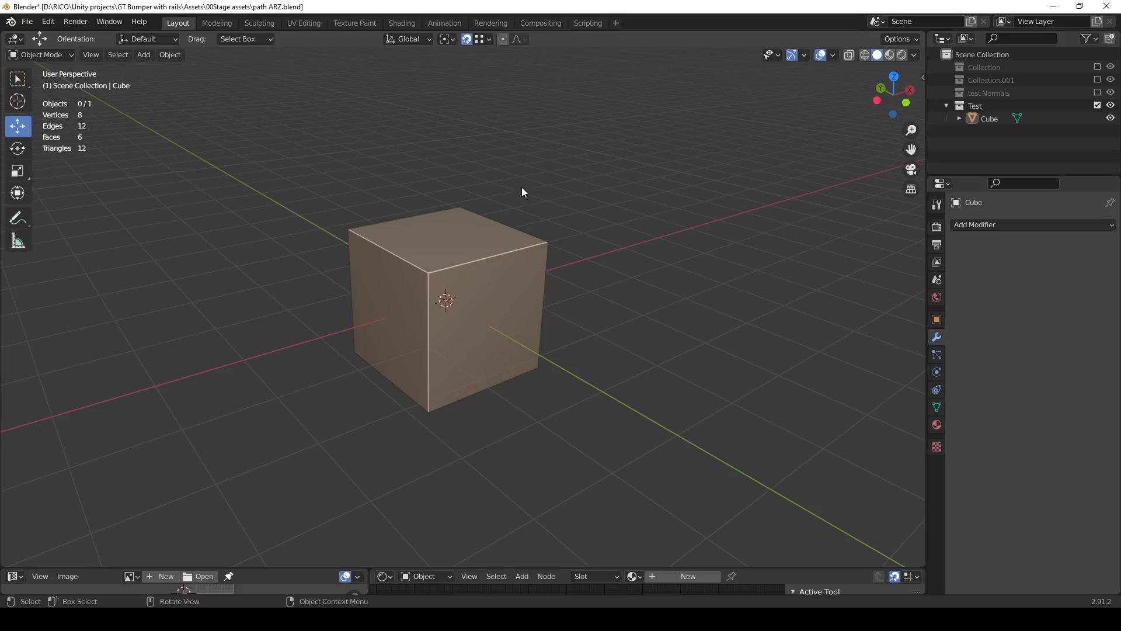
Run Cell Fracture on the Cube from its own particles with Source Limit 6 and Noise 0.
left_click(450, 254)
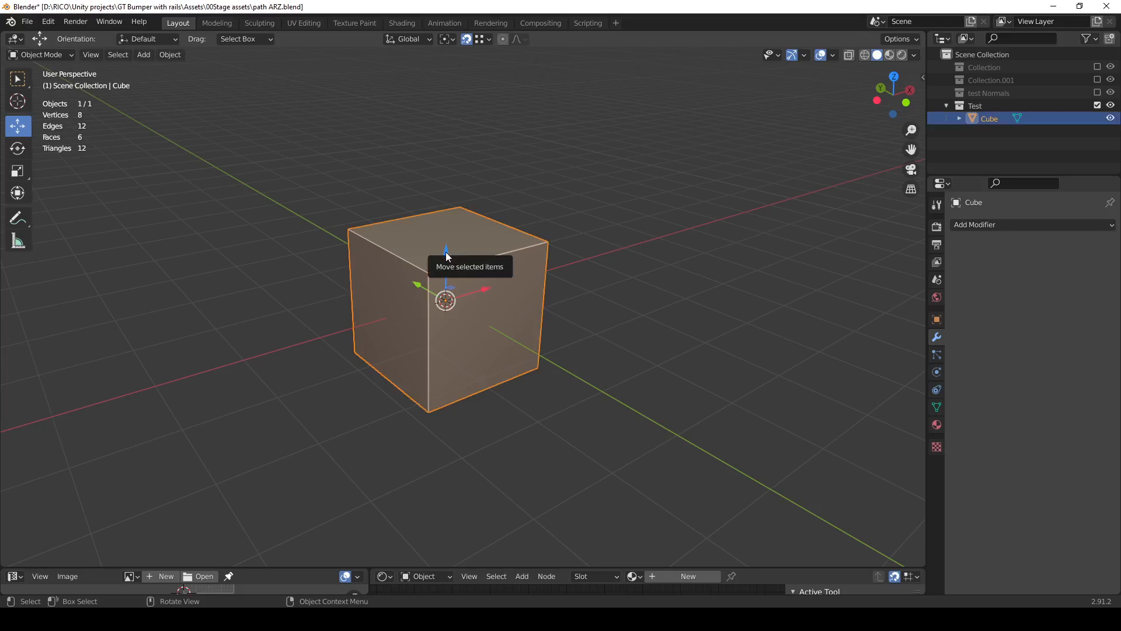
key("F3")
left_click_drag(599, 249, 406, 244)
type("CELL")
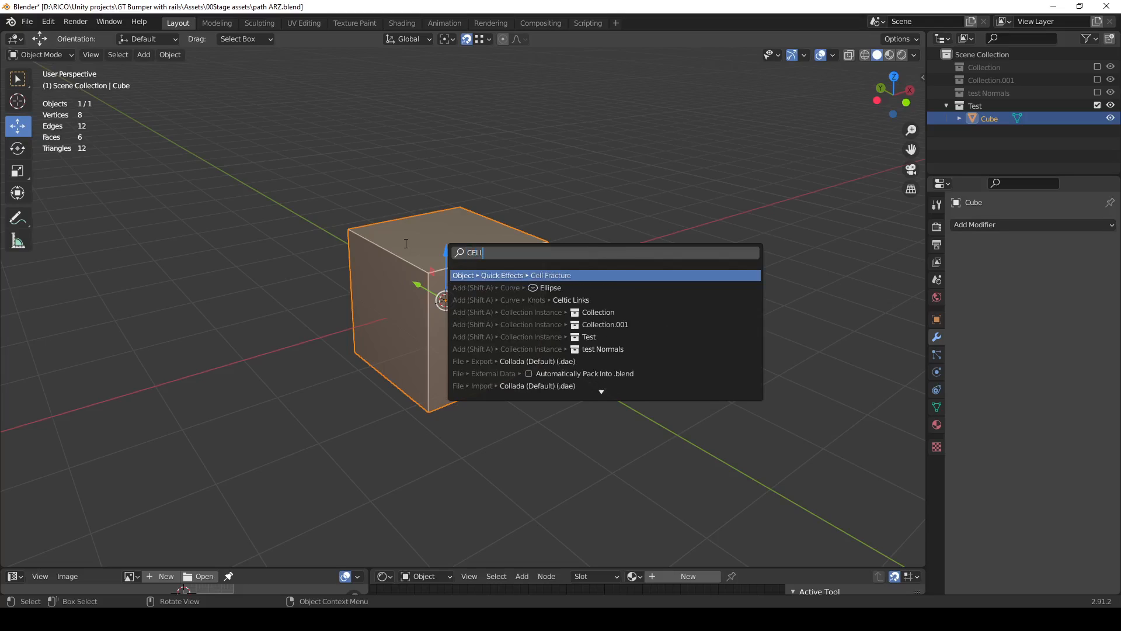
left_click(566, 275)
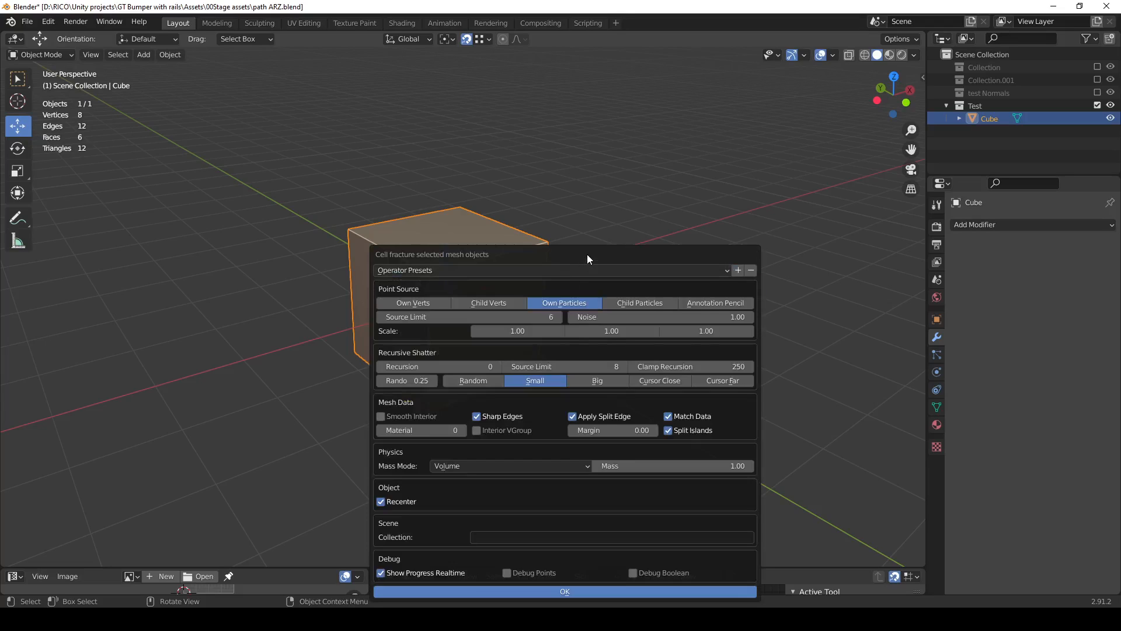
left_click_drag(587, 254, 664, 146)
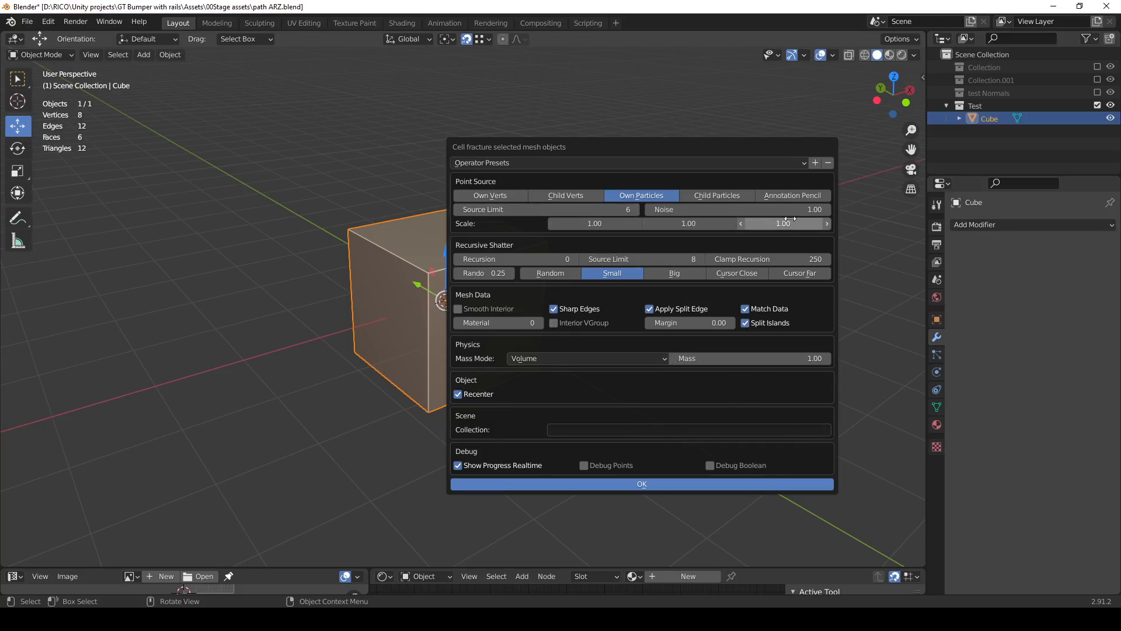
left_click(810, 210)
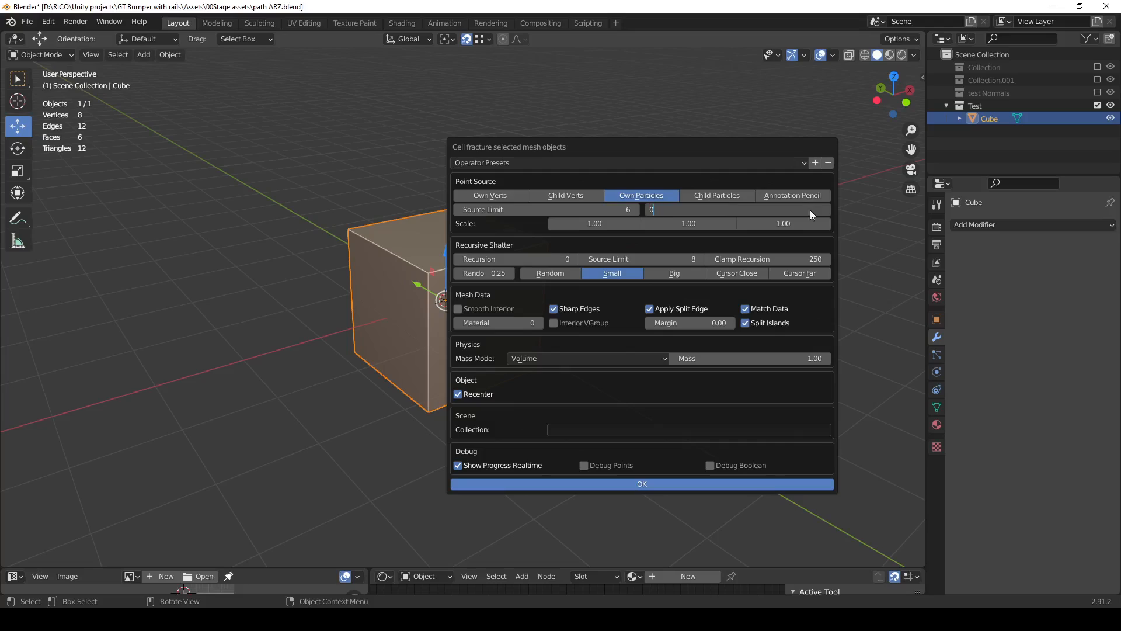
key("Return")
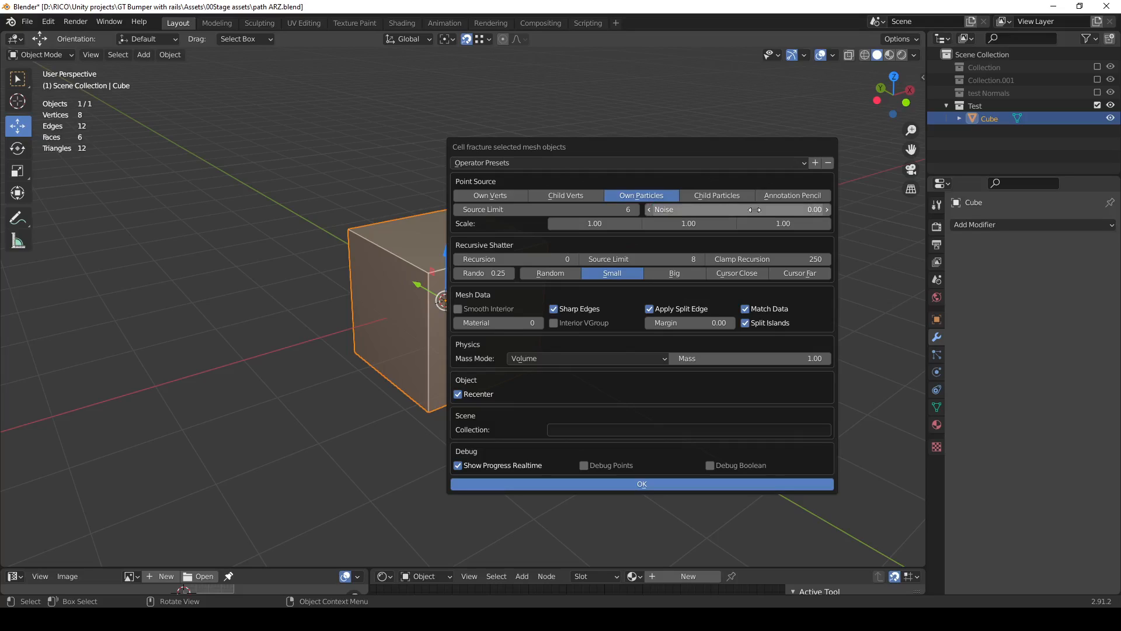
left_click(626, 209)
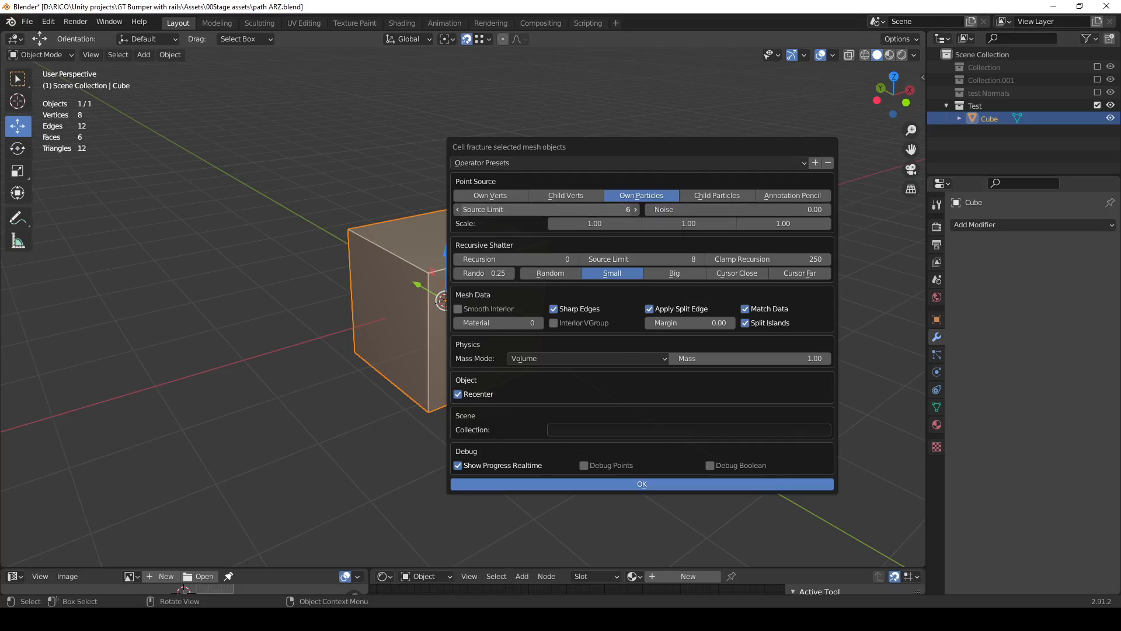
left_click(643, 484)
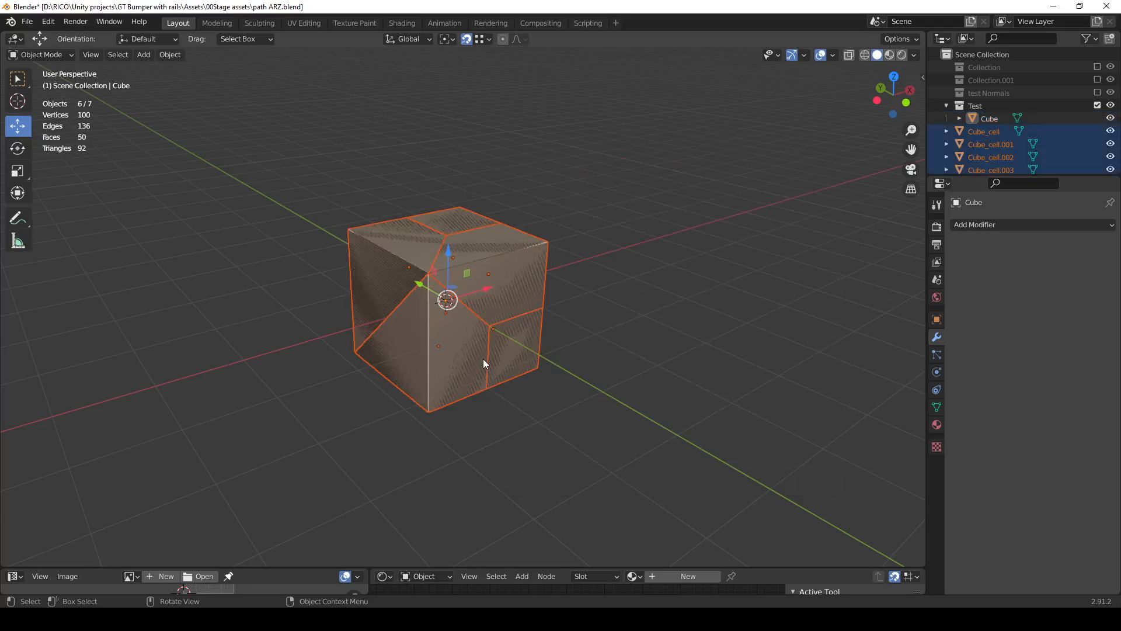
Hide the original Cube, leaving only its fractured cells shown.
middle_click_drag(484, 363, 865, 175)
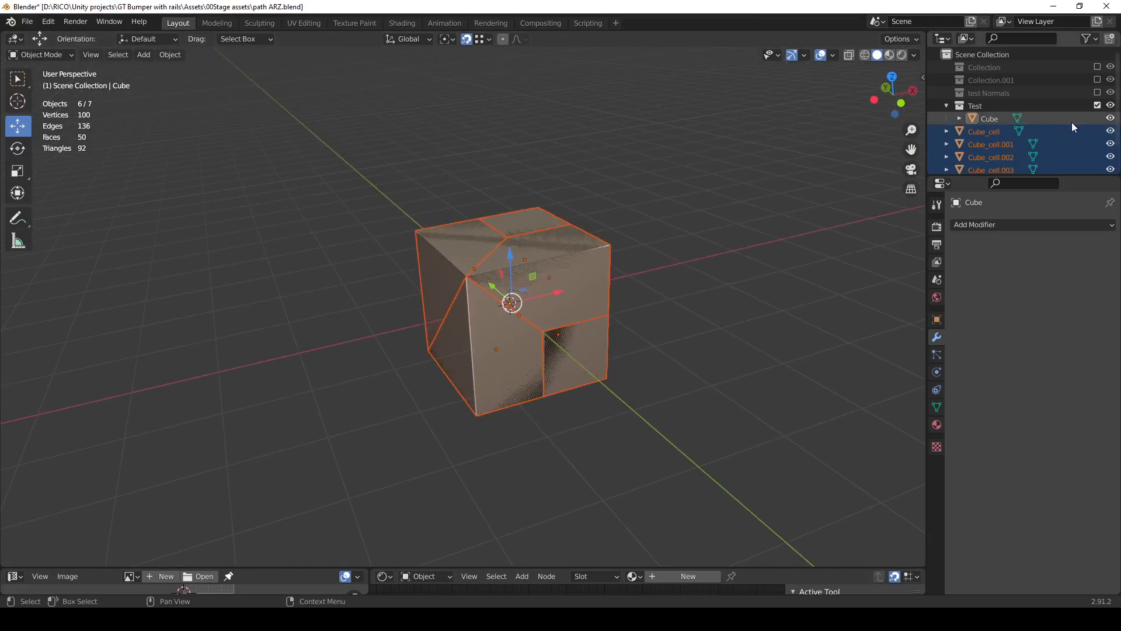
left_click(1110, 119)
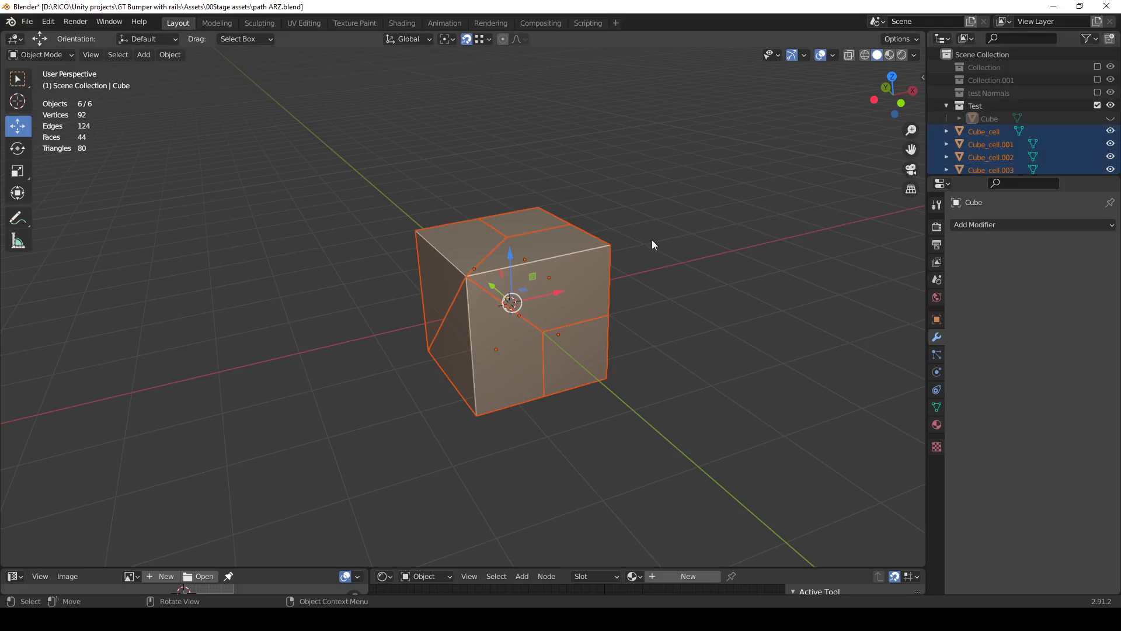
middle_click_drag(652, 240, 585, 221)
scroll(643, 251, "up", 1)
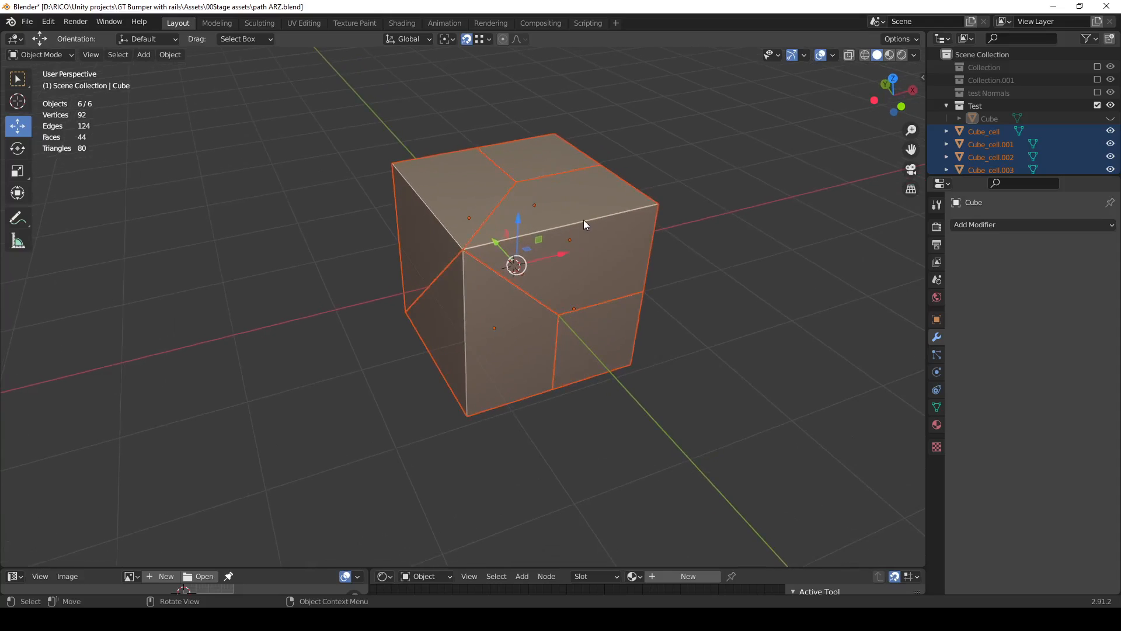
Edit all the fractured cells together and merge their vertices by distance, with edge selection active.
left_click(585, 221, "shift")
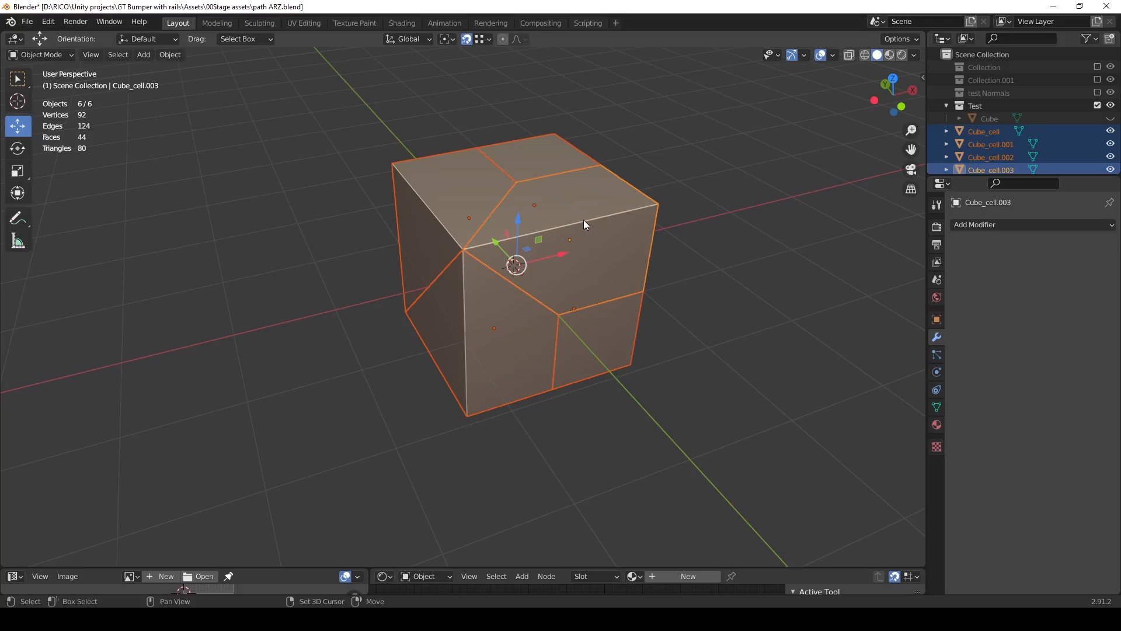
key("Tab")
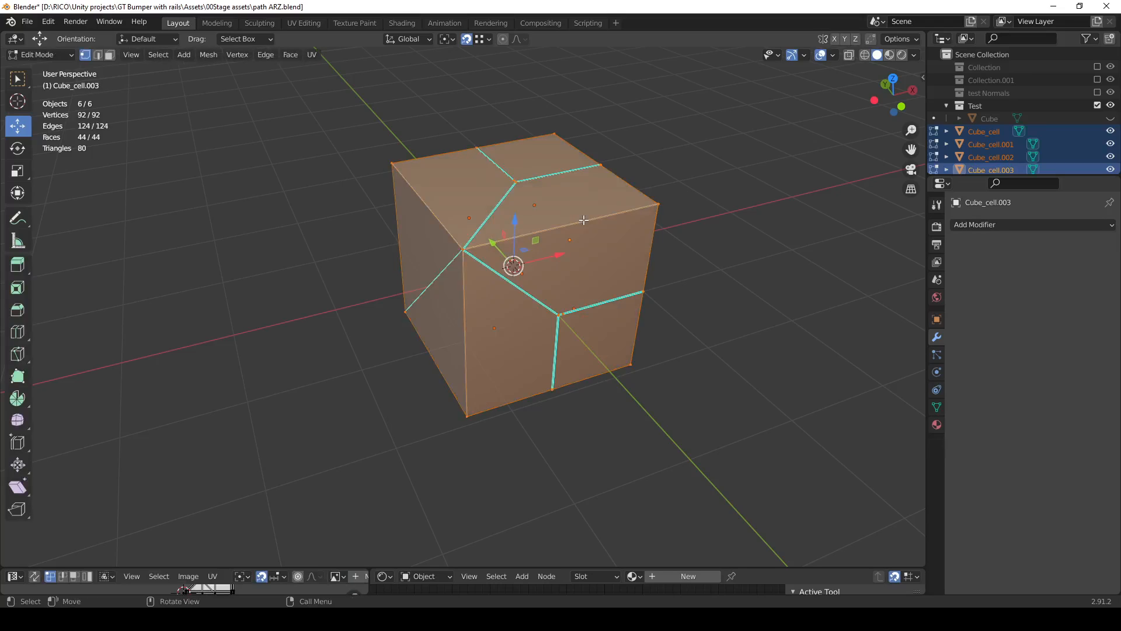
key("q")
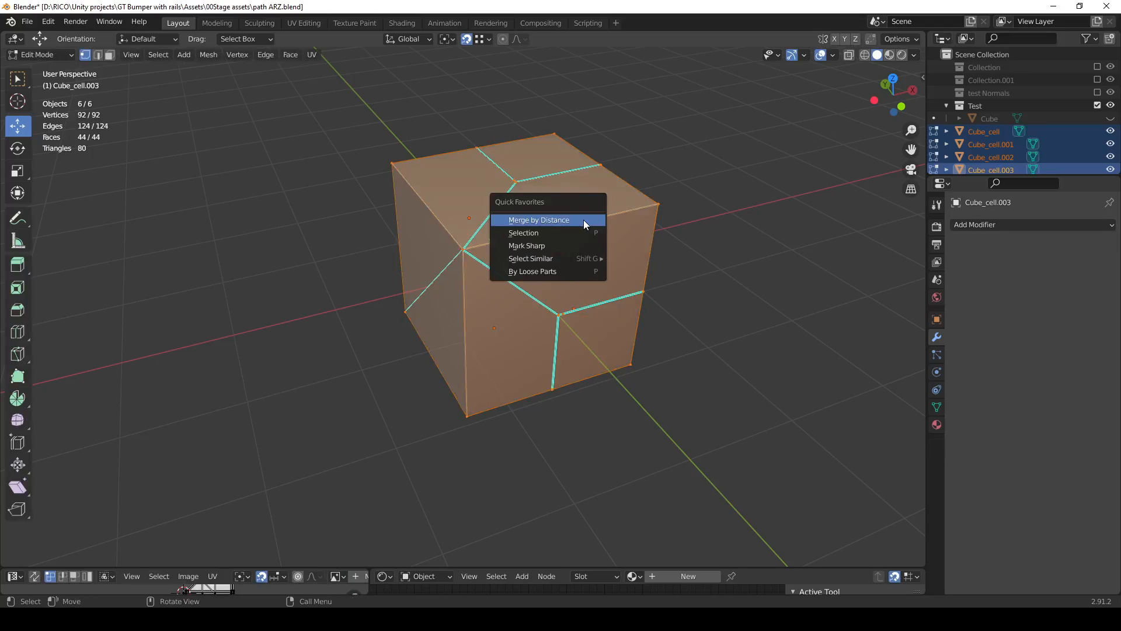
left_click(584, 220)
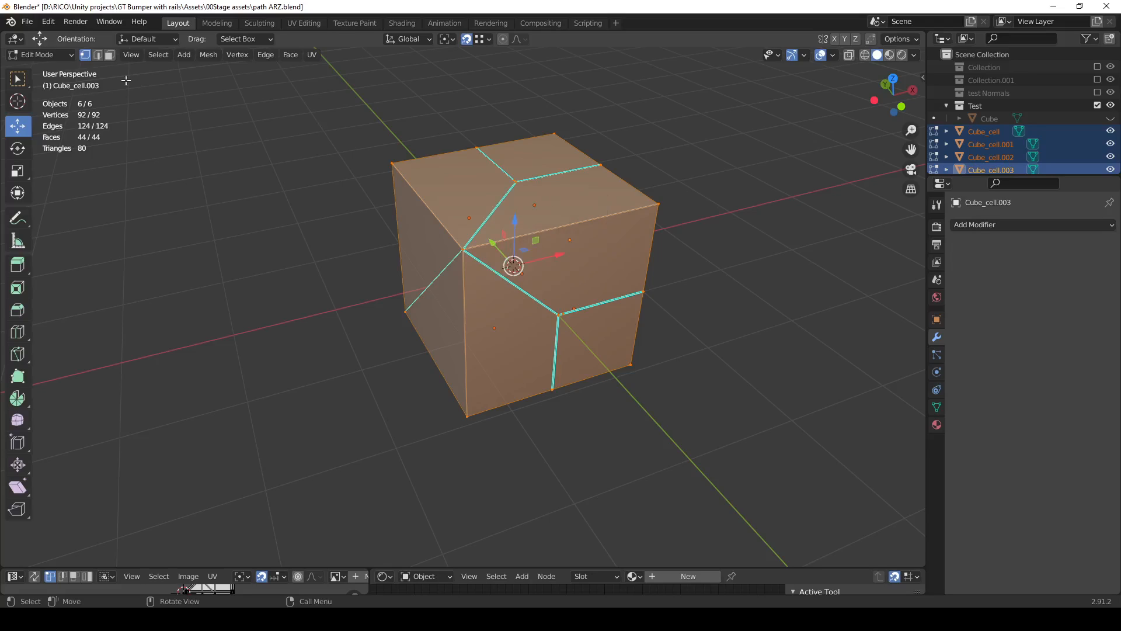
left_click(99, 56)
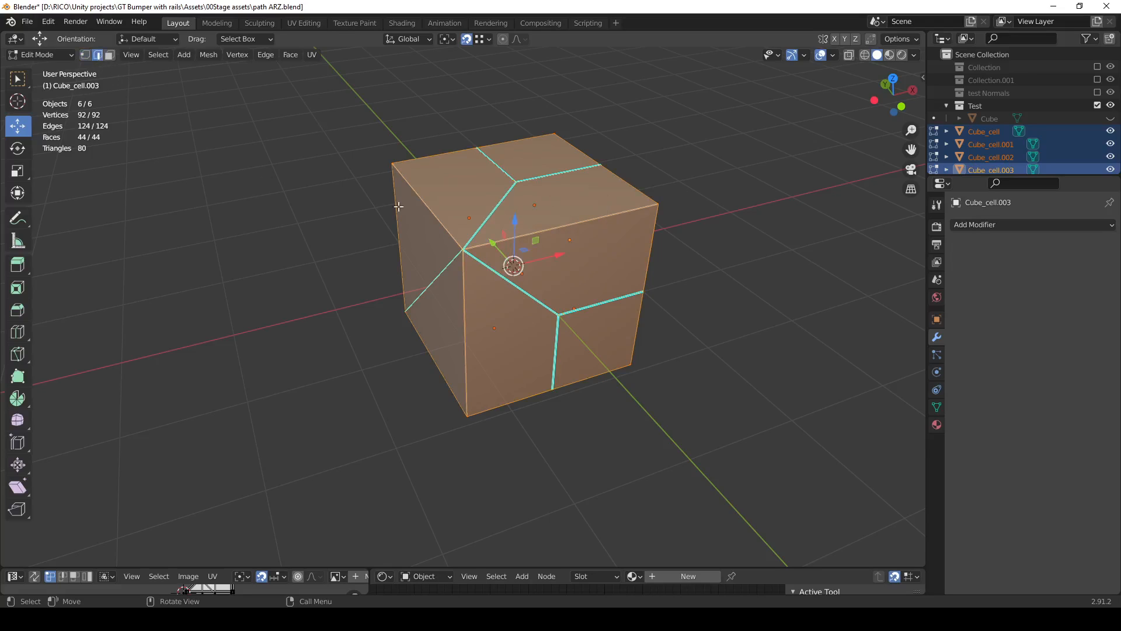
key("q")
left_click(549, 220)
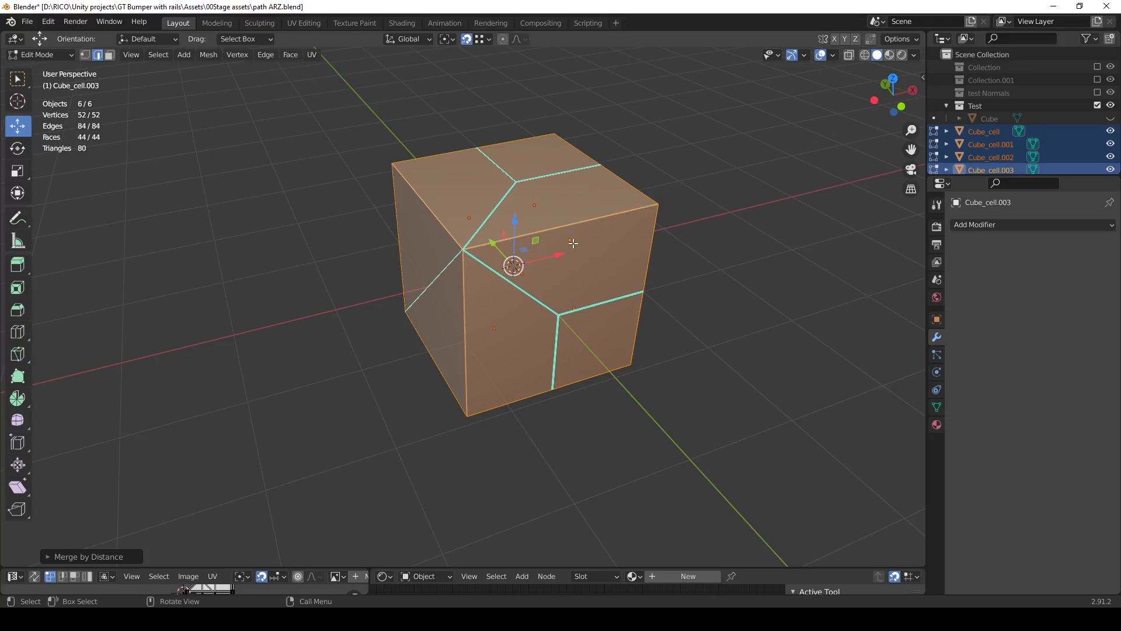
Bevel all edges of the fractured cells slightly with Clamp Overlap enabled, and return to Object Mode.
key("ctrl")
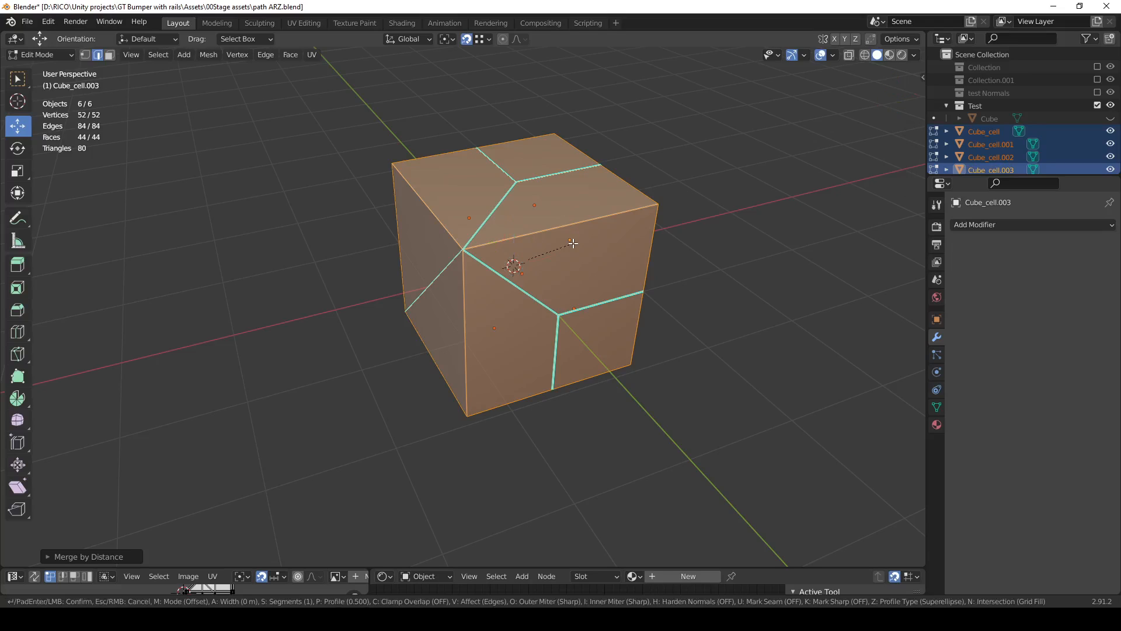
key("ctrl+b")
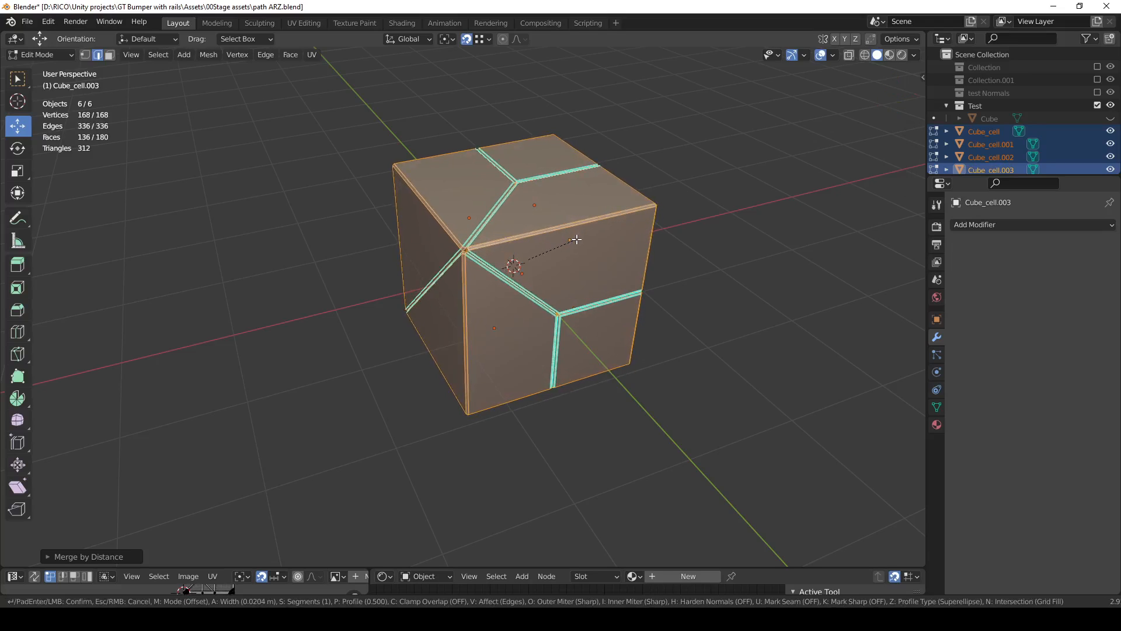
key("c")
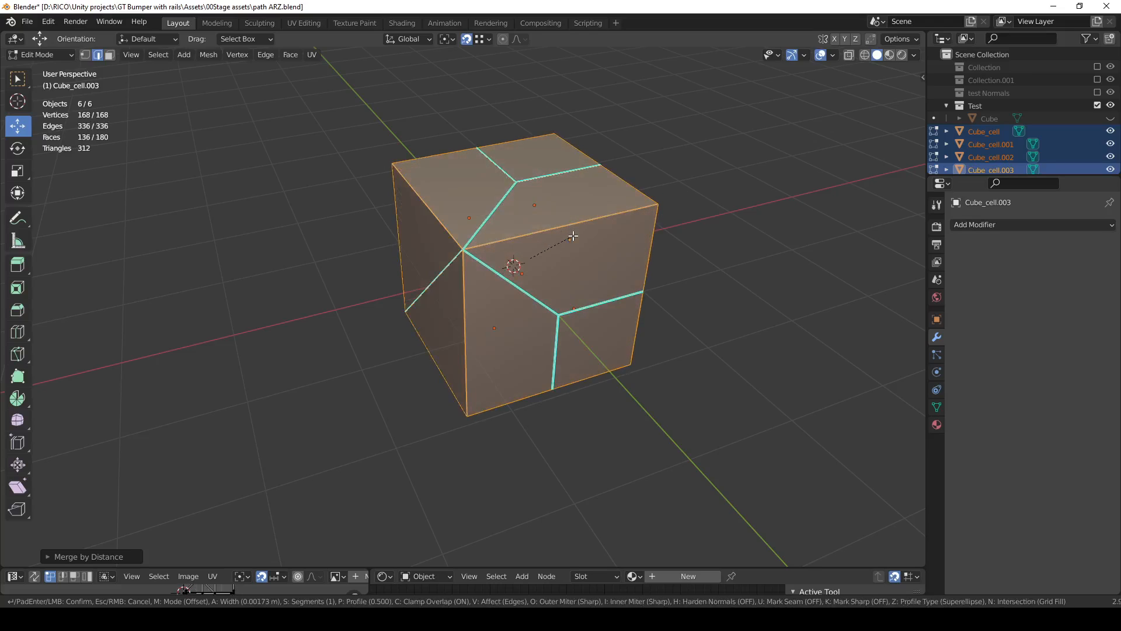
left_click(575, 233)
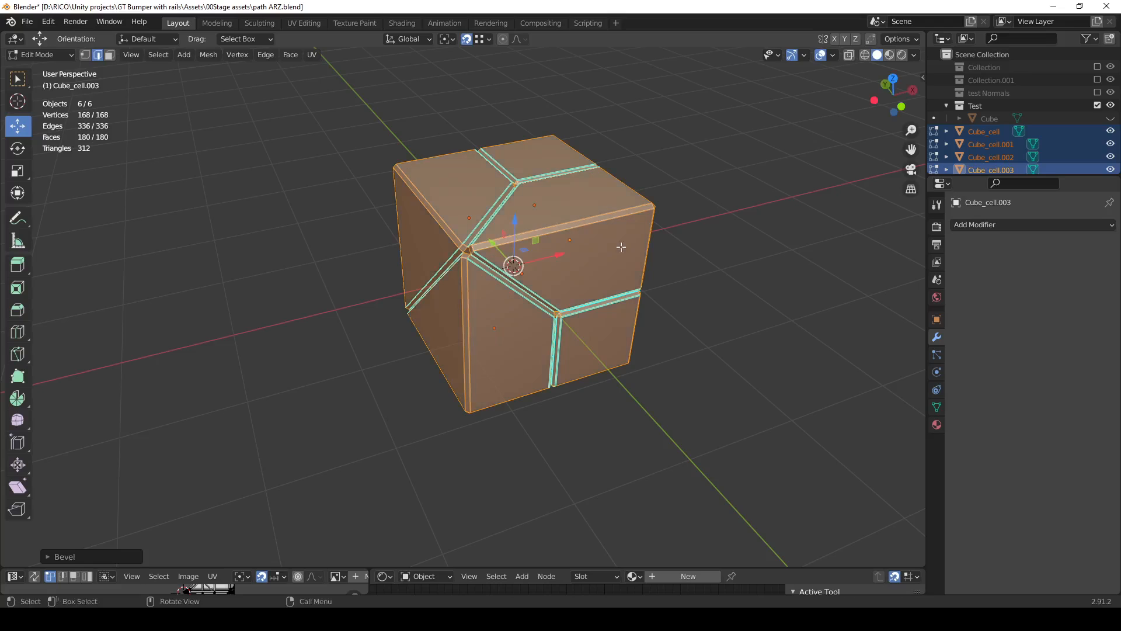
key("Tab")
Hide all the beveled cube cells.
middle_click_drag(685, 229, 575, 196)
scroll(572, 210, "down", 2)
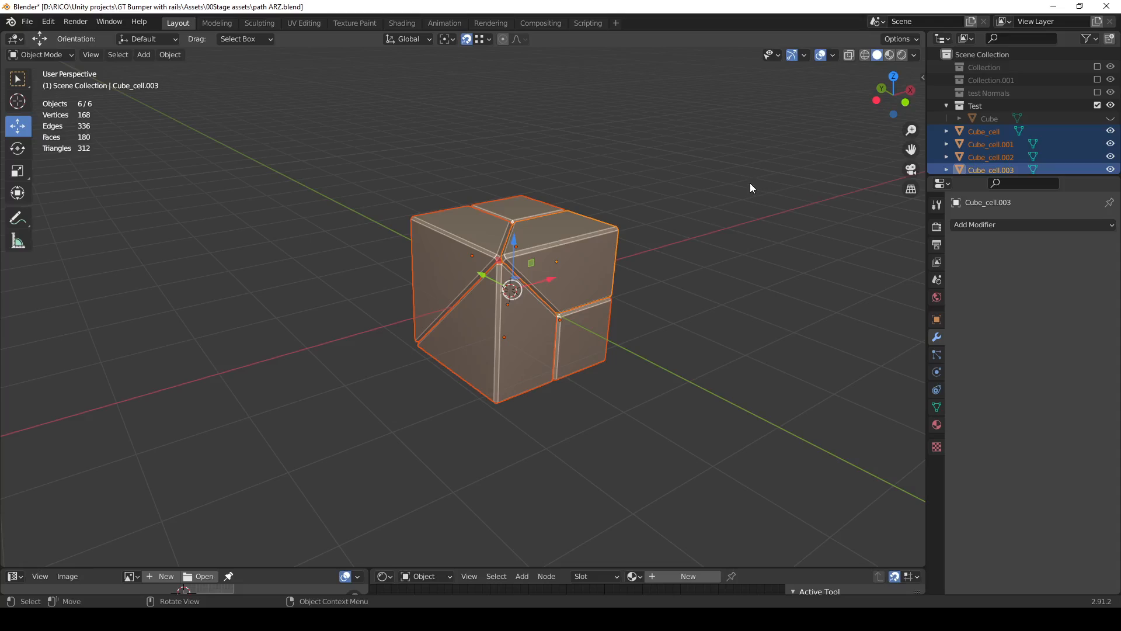
key("h")
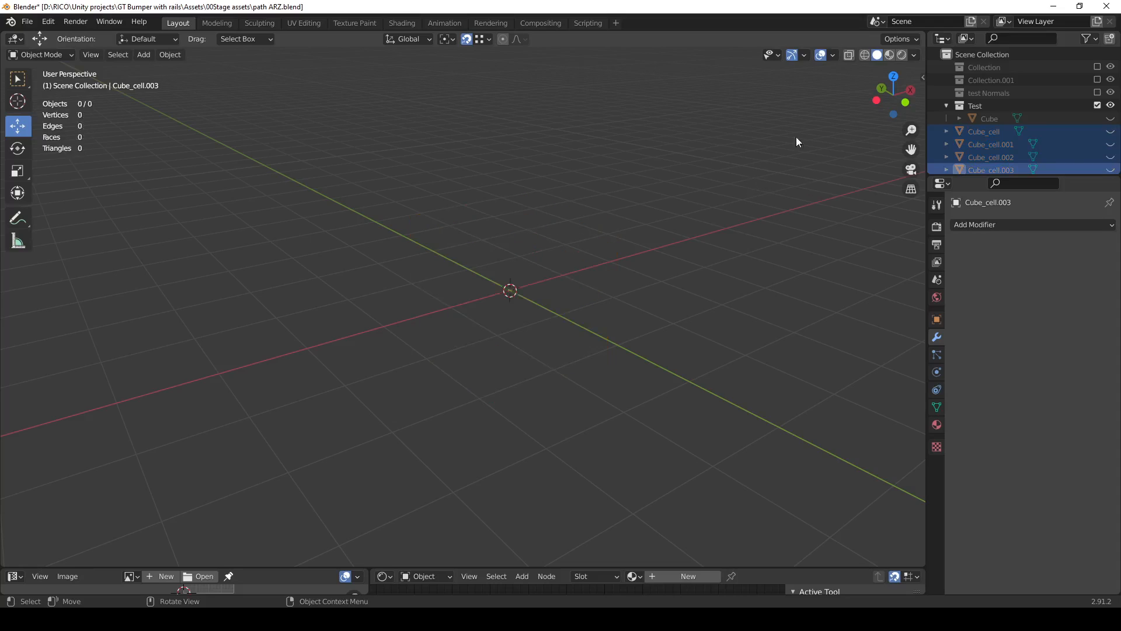
Show the original Cube and split it with Cell Fracture again, using Own Particles as point source and Noise set to 1.
left_click(1110, 119)
left_click(539, 239)
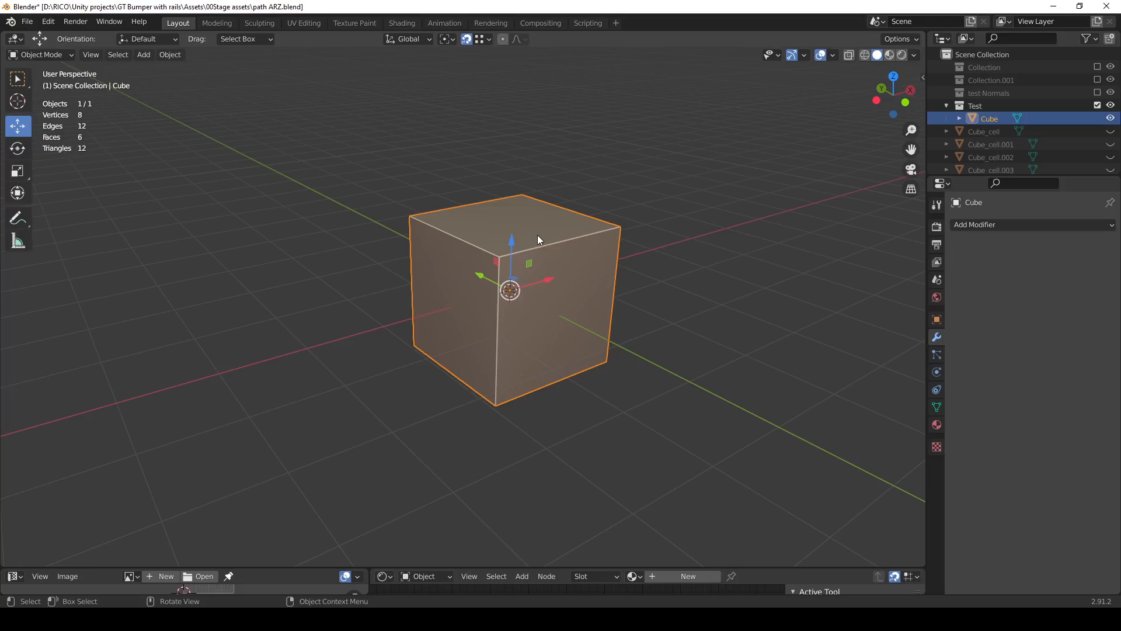
key("F3")
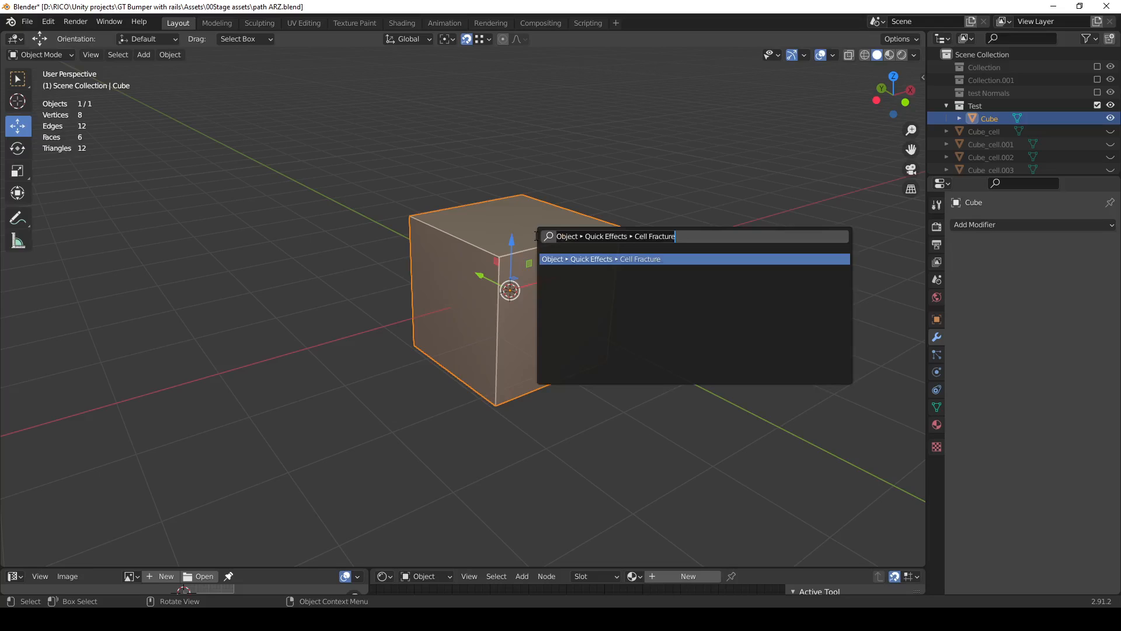
left_click(647, 258)
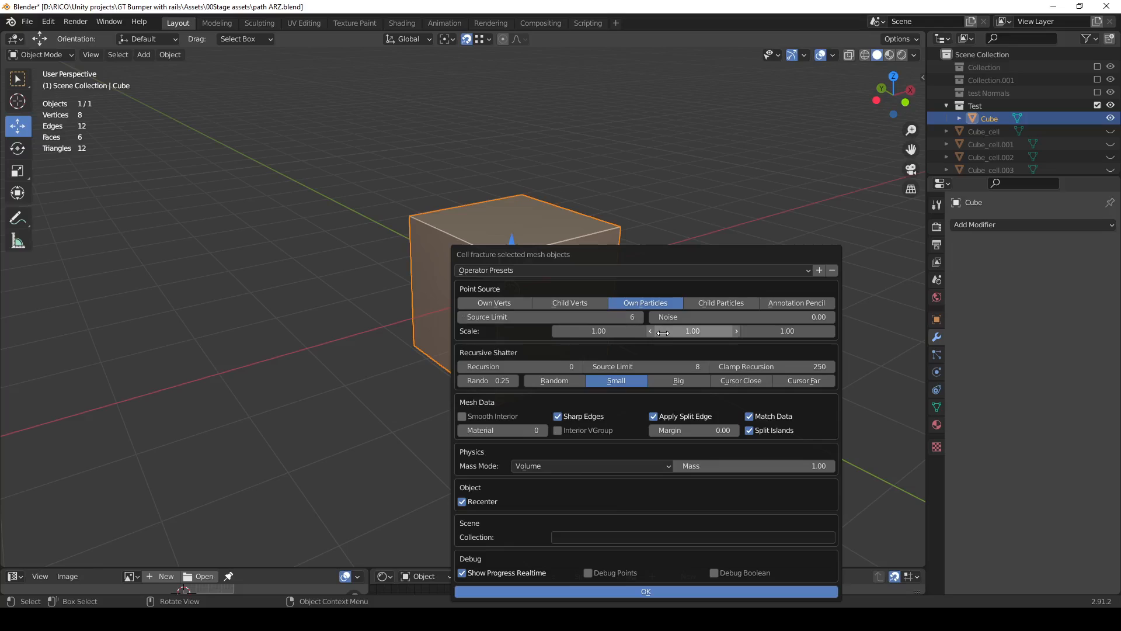
left_click(810, 317)
type("1")
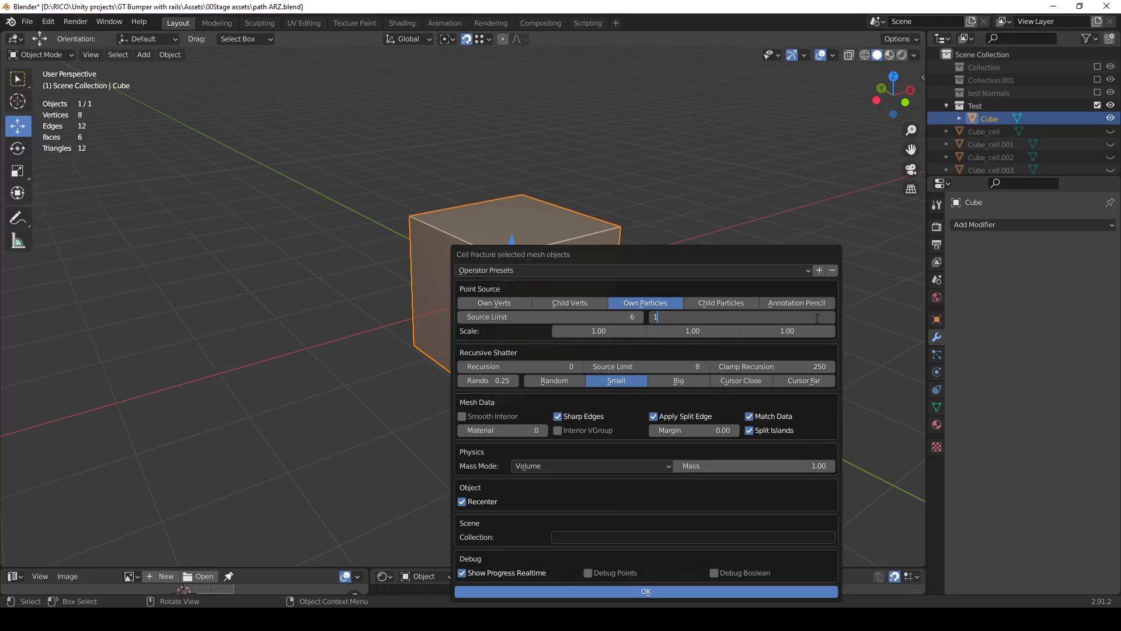
left_click(632, 316)
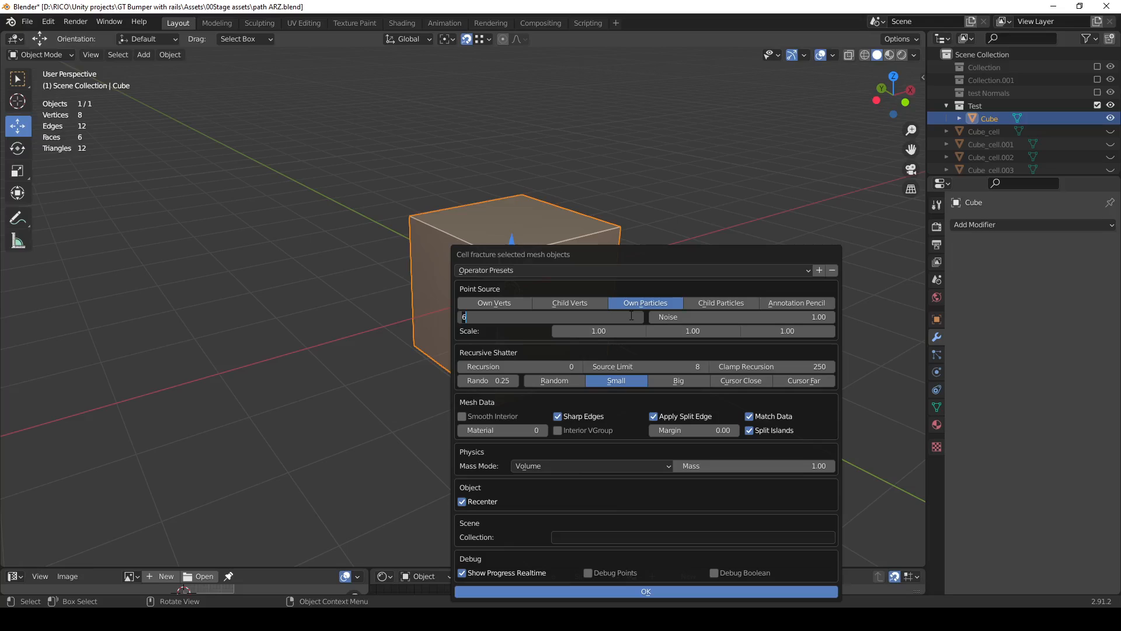
key("Return")
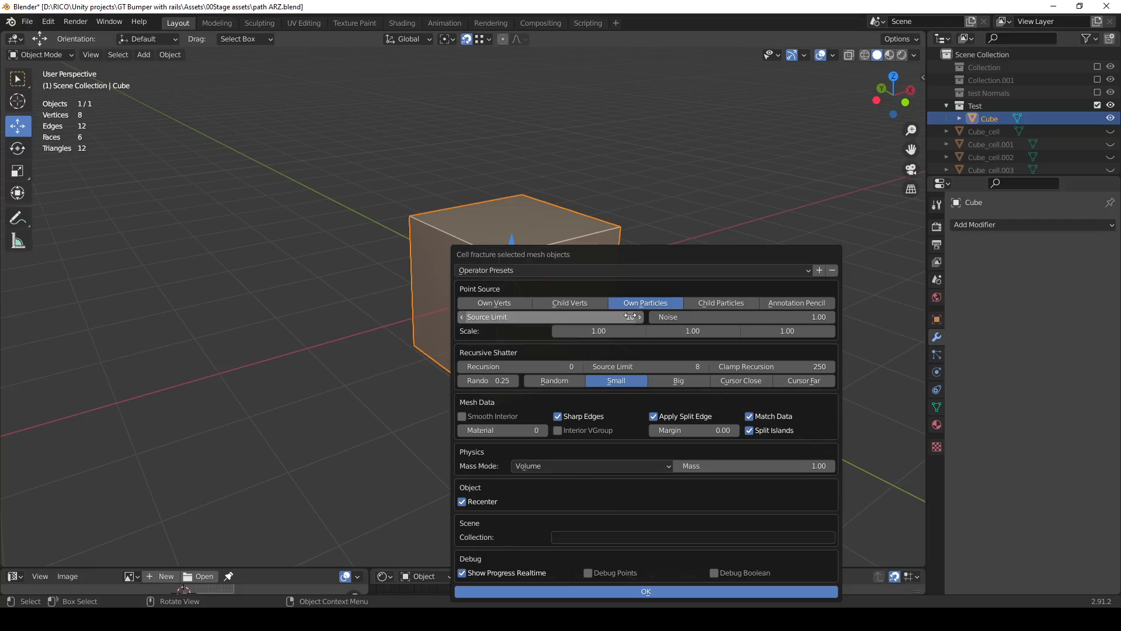
left_click(636, 590)
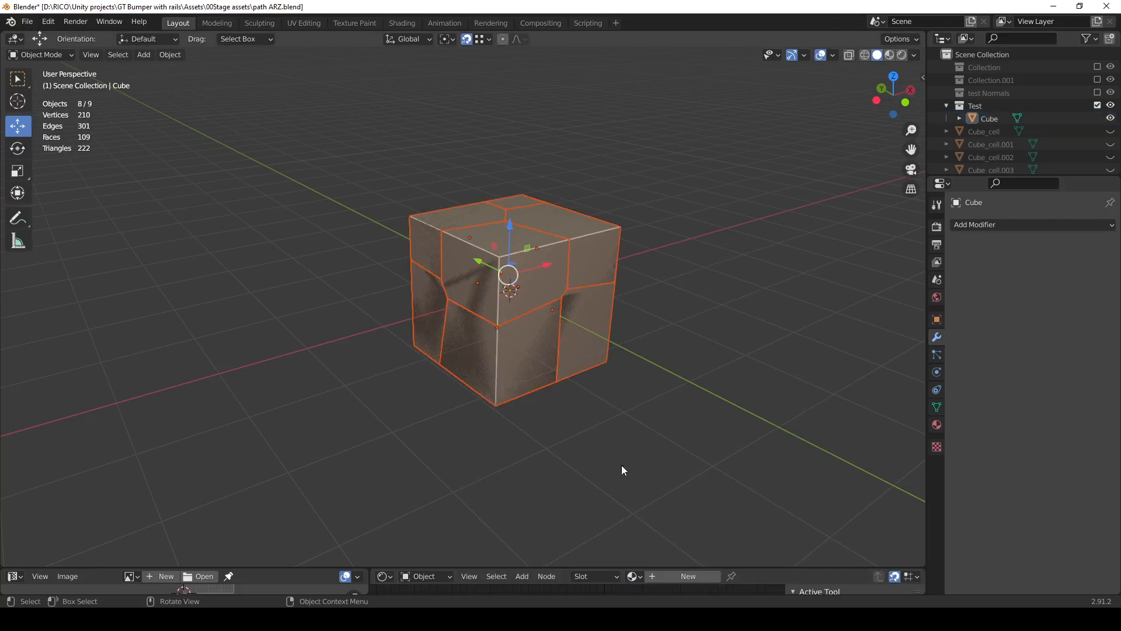
Examine the irregular cuts between the newly fractured cells from several angles.
middle_click_drag(636, 362, 509, 243)
scroll(467, 330, "up", 4)
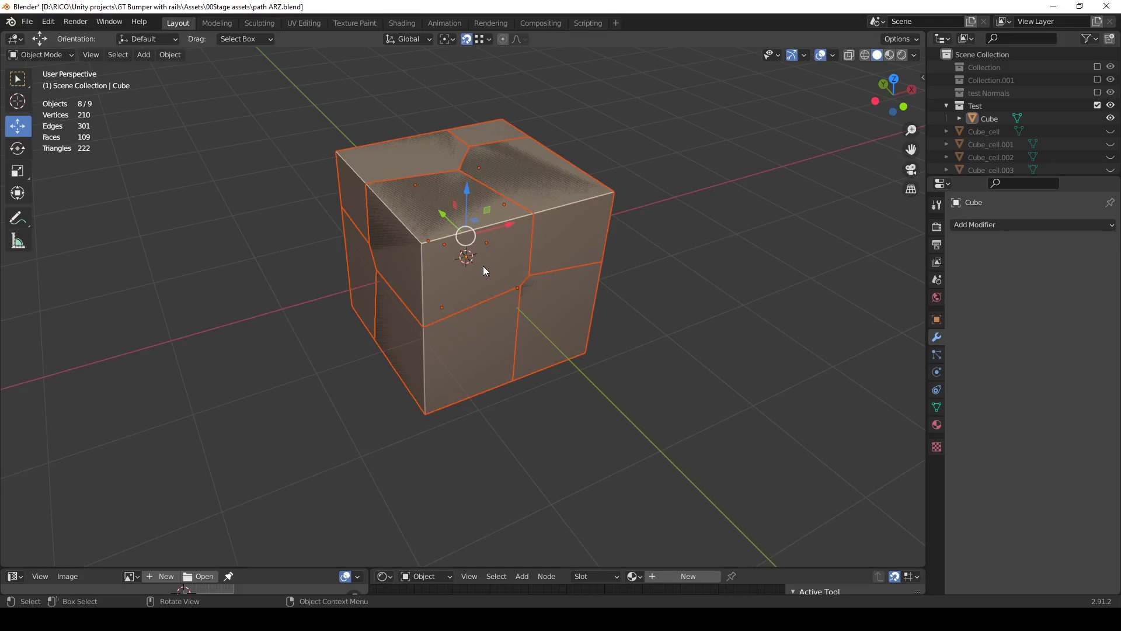
middle_click_drag(490, 272, 506, 299)
scroll(433, 188, "up", 2)
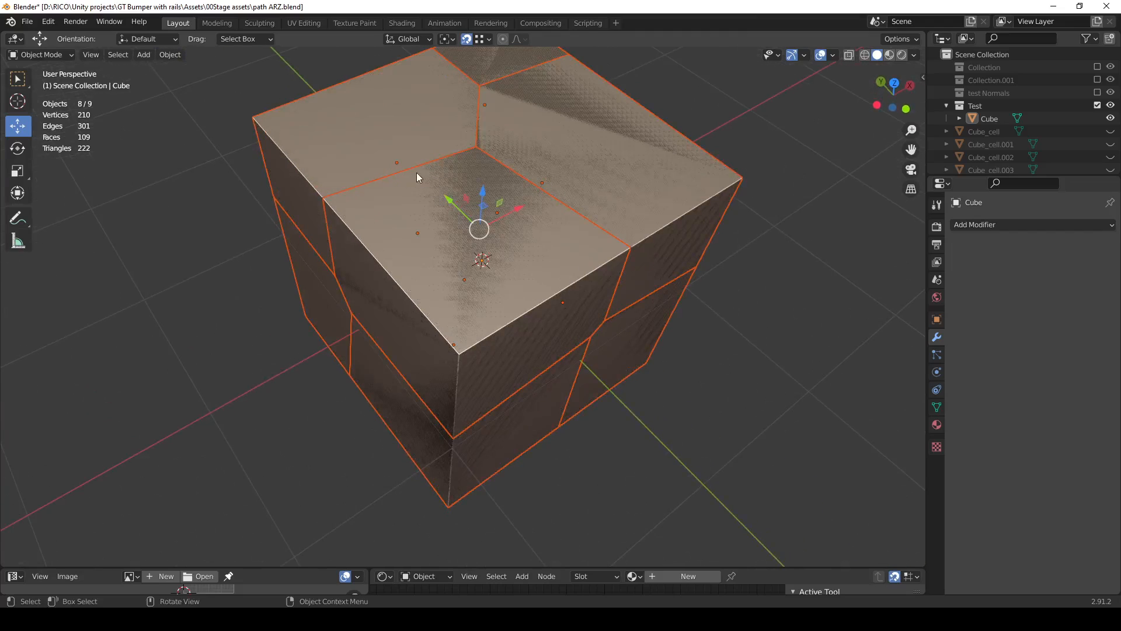
middle_click_drag(465, 320, 624, 200)
scroll(500, 284, "down", 1)
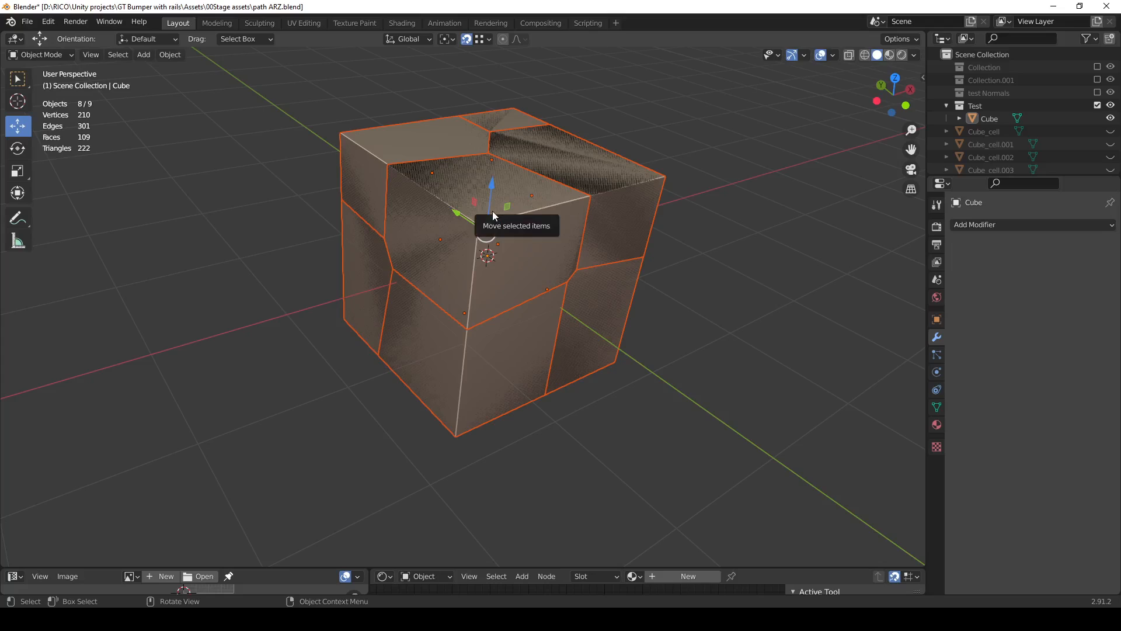
middle_click_drag(518, 242, 517, 244)
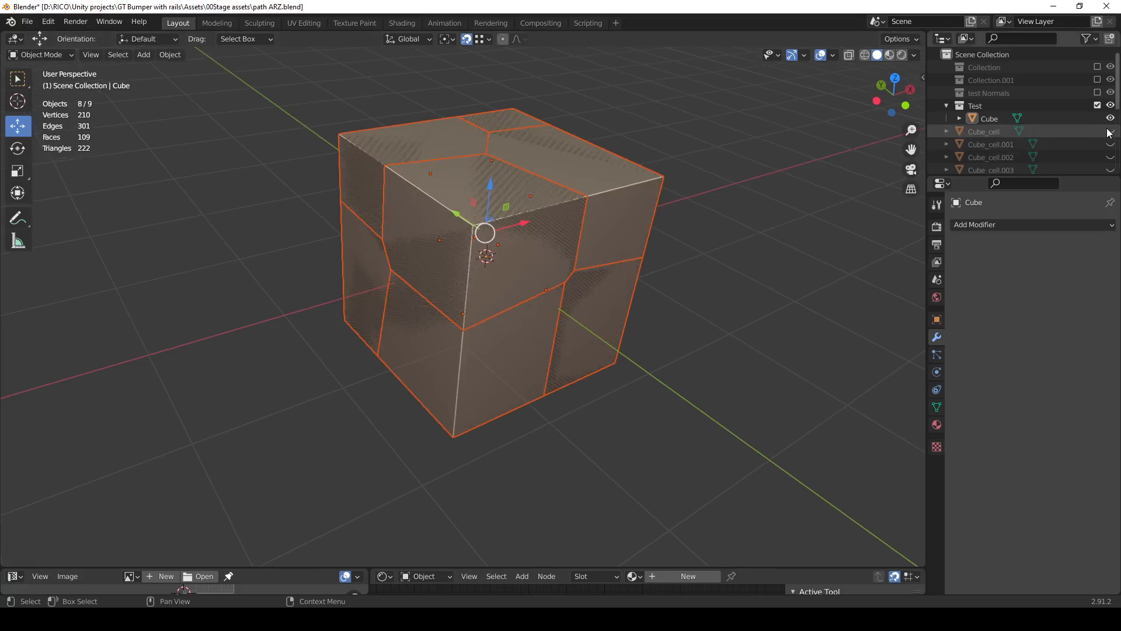
Delete the newly fractured cells and reveal the earlier beveled cells, with the original Cube hidden.
key("x")
left_click(549, 198)
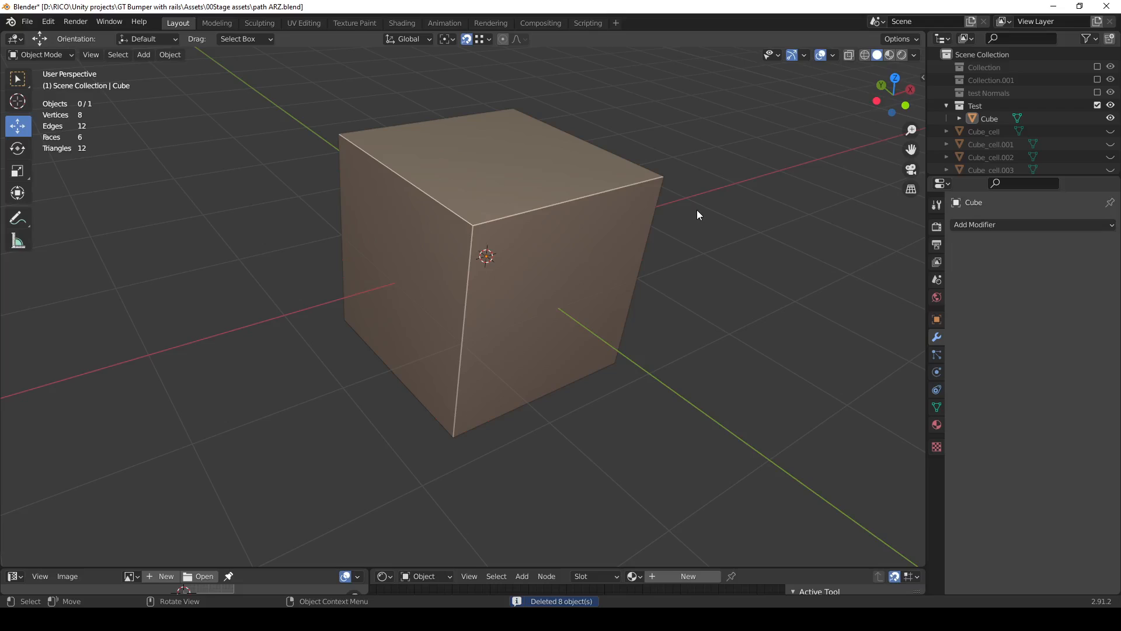
key("ctrl+z")
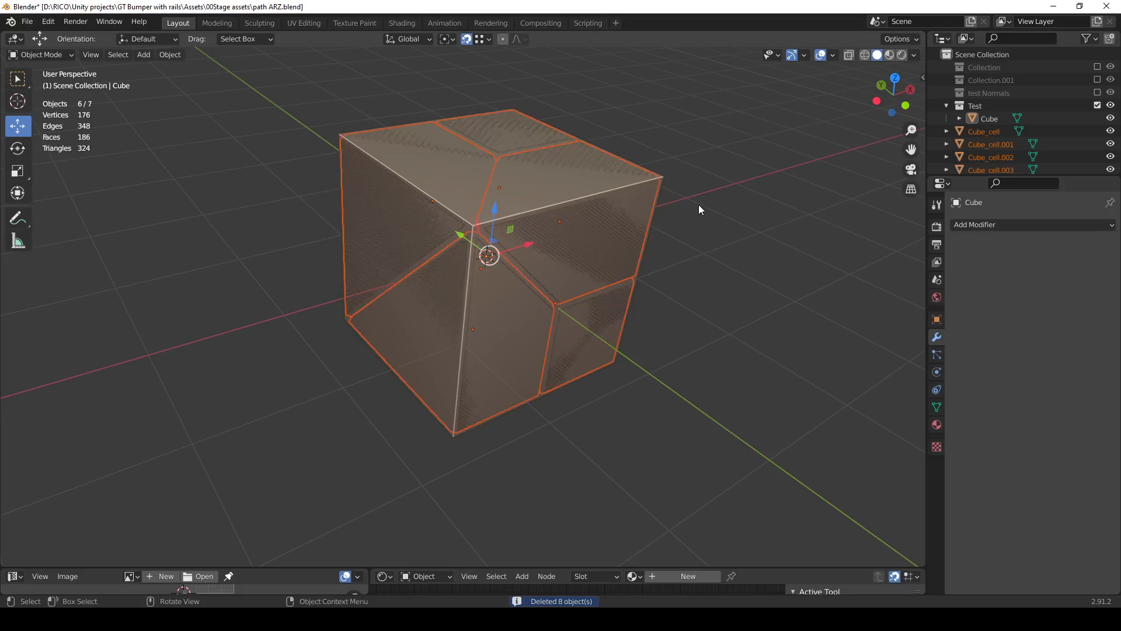
left_click(1110, 118)
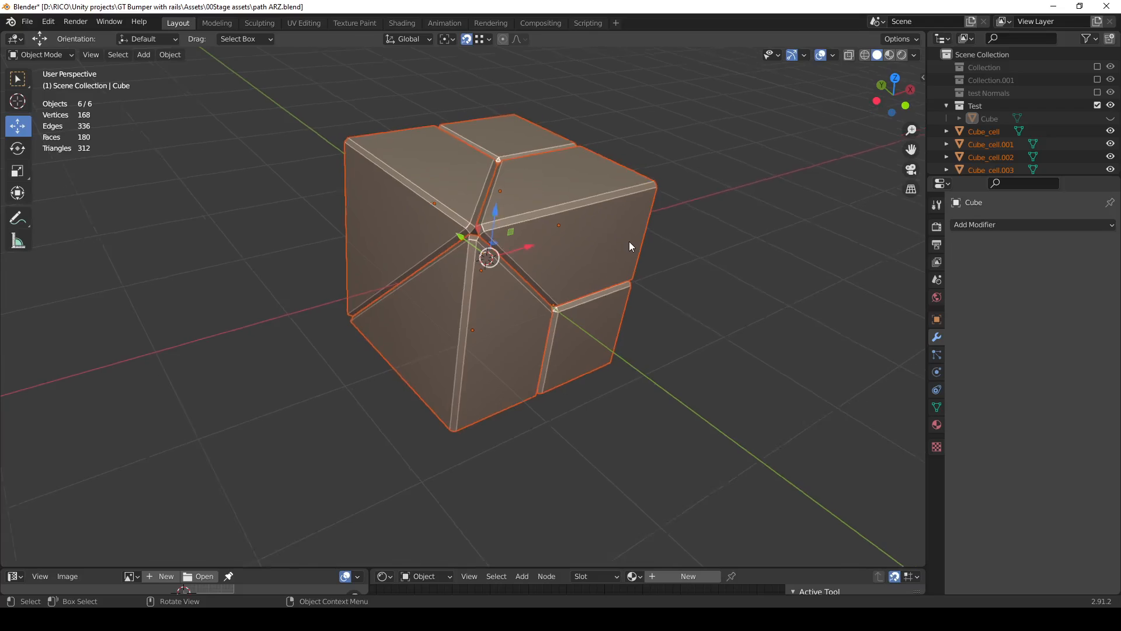
Enlarge the image and shader editors and change the viewport MatCap to the multicoloured normal-map style.
middle_click_drag(630, 242, 454, 290)
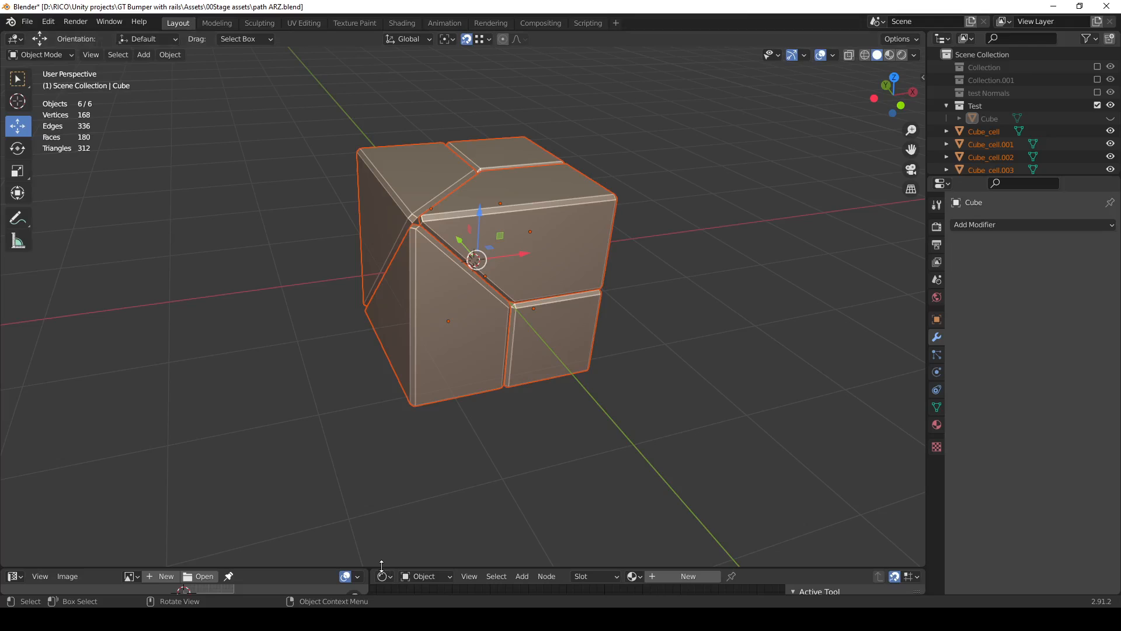
left_click_drag(381, 564, 385, 361)
middle_click_drag(403, 341, 494, 165)
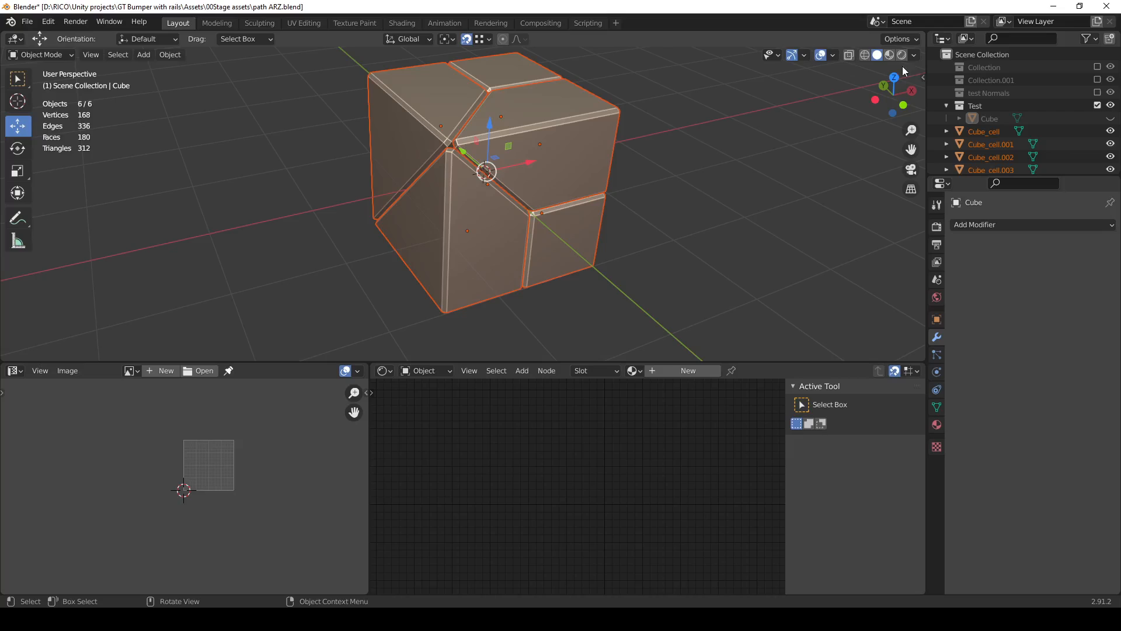
left_click(914, 55)
left_click(911, 149)
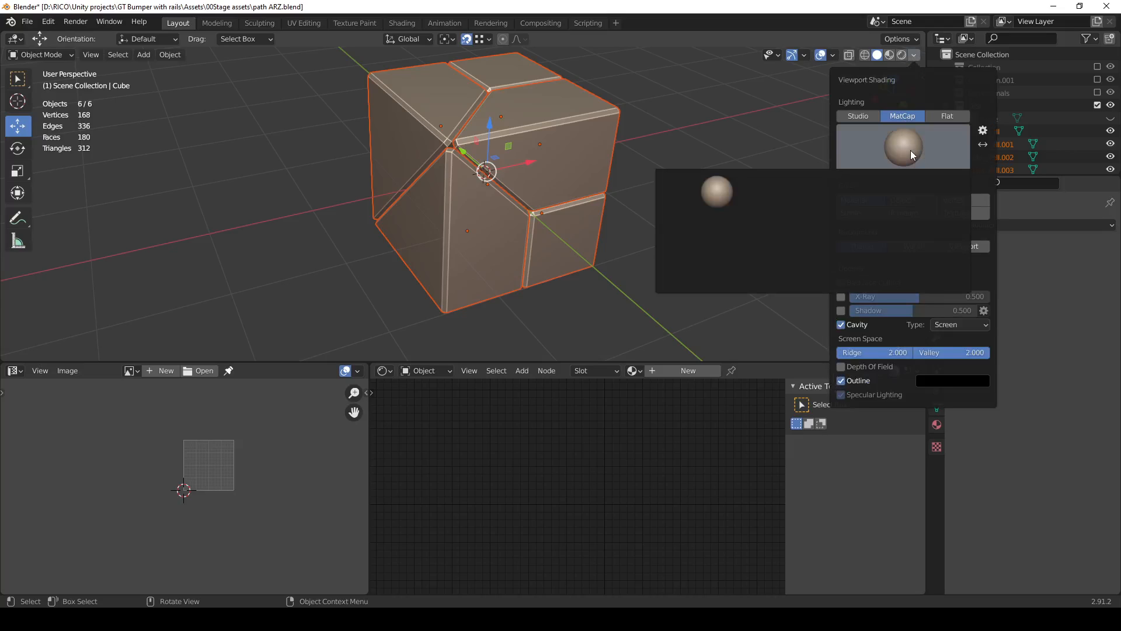
left_click(928, 193)
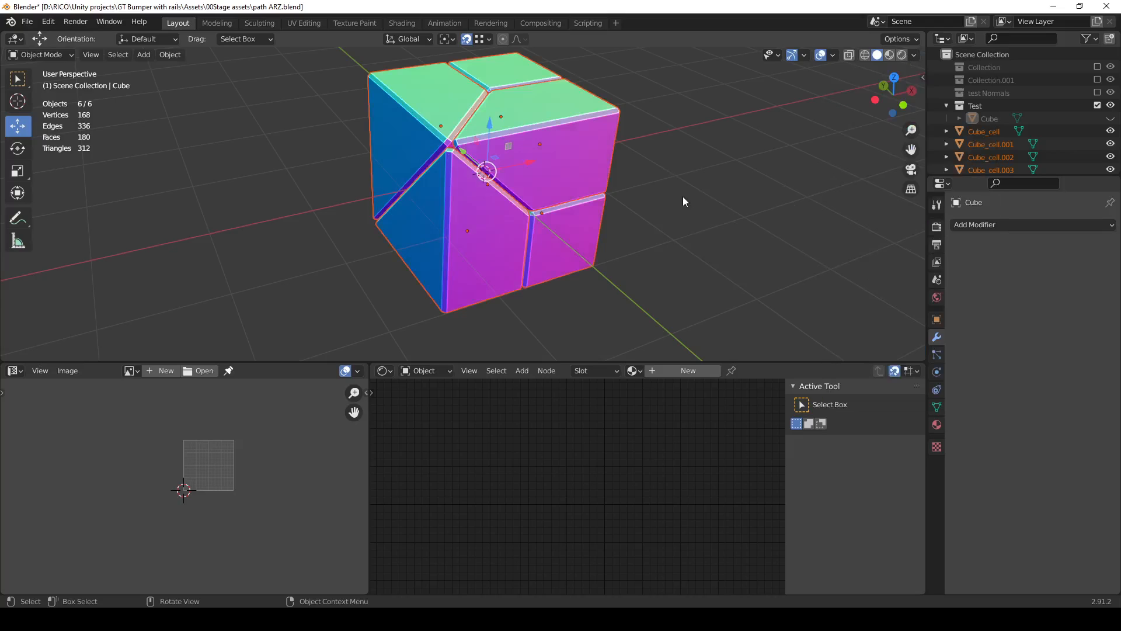
middle_click_drag(685, 201, 581, 236)
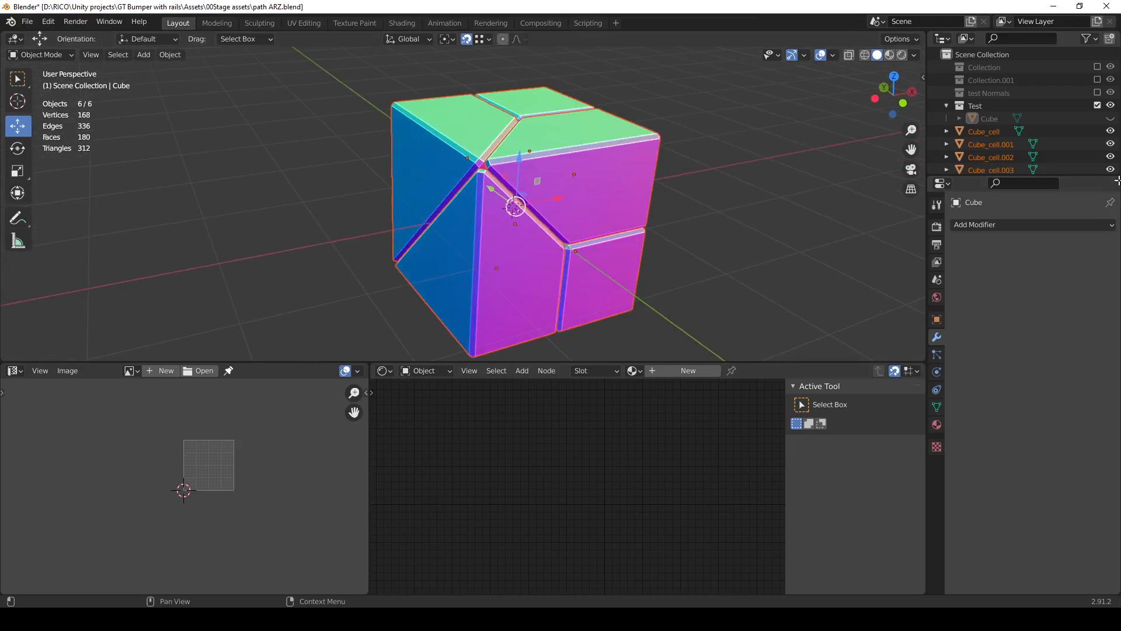
Show the original Cube again and give it a new material named "normal".
left_click(1111, 119)
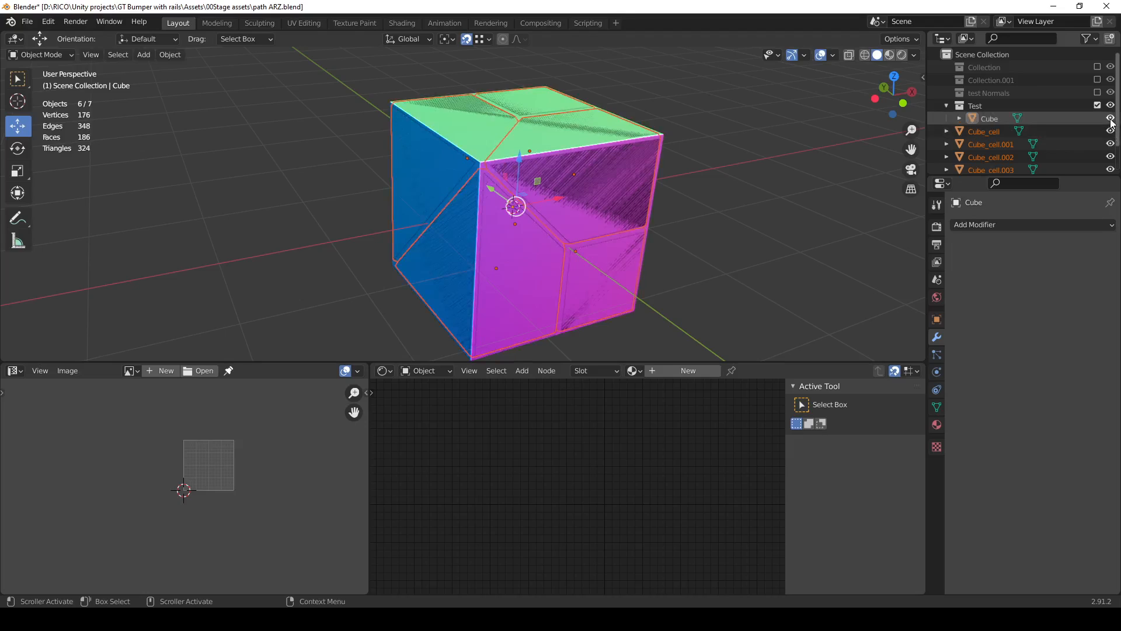
left_click(995, 118)
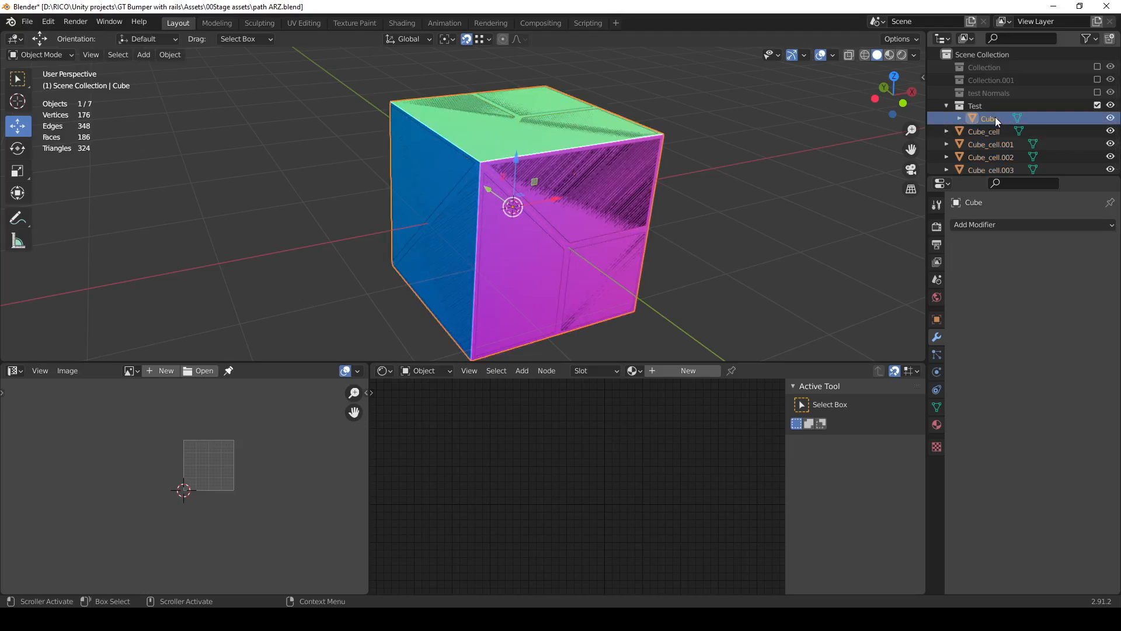
left_click(936, 425)
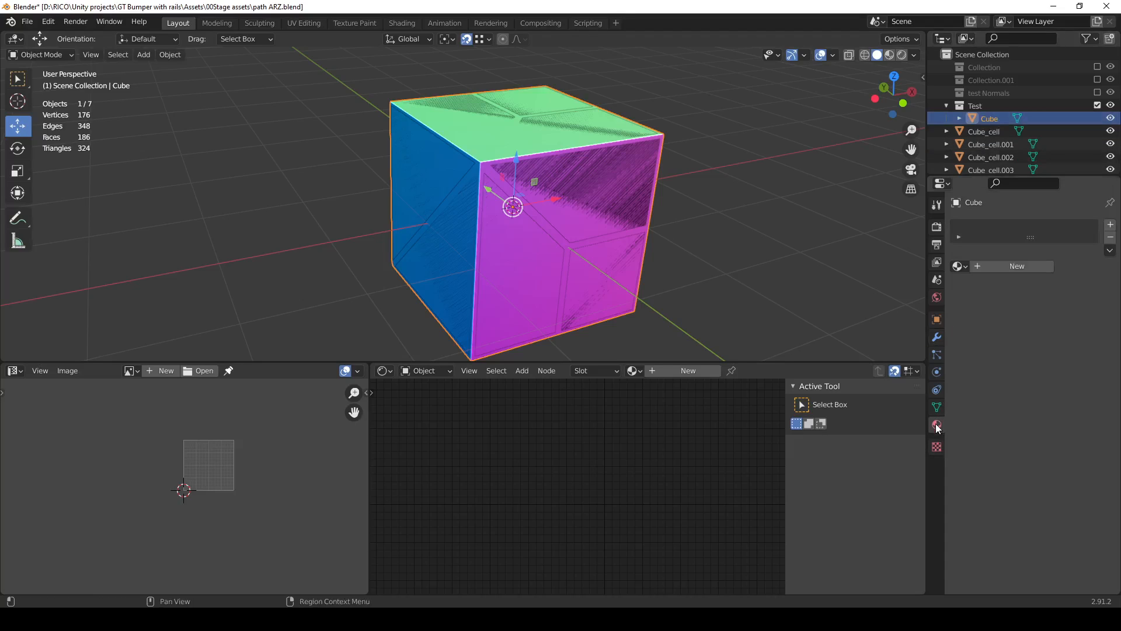
left_click(1015, 265)
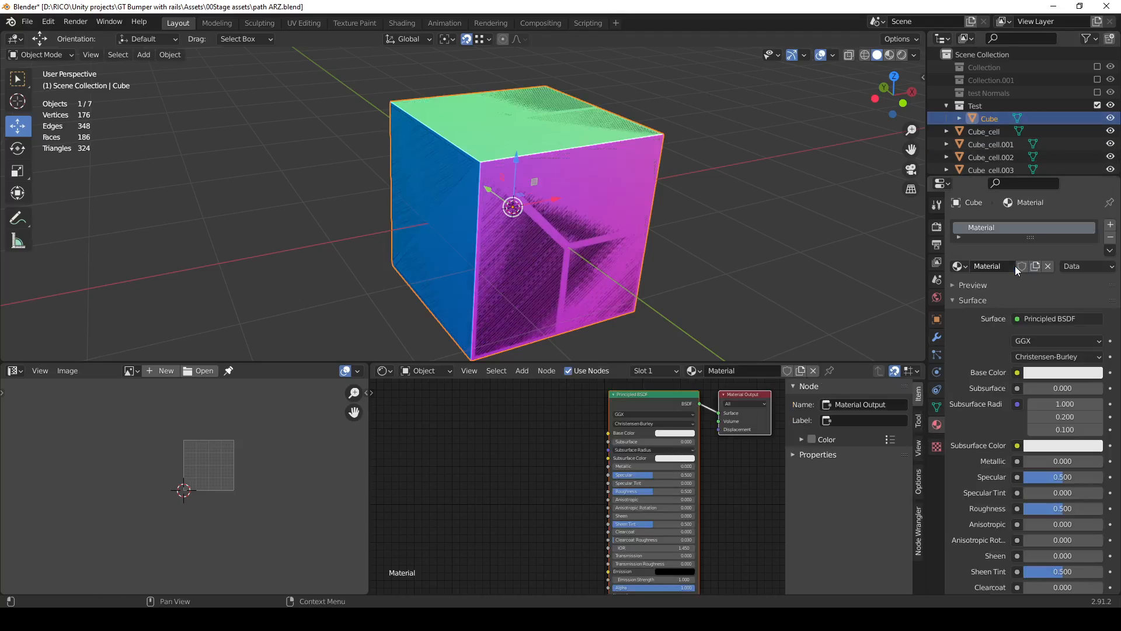
double_click(991, 228)
type("normal")
key("Return")
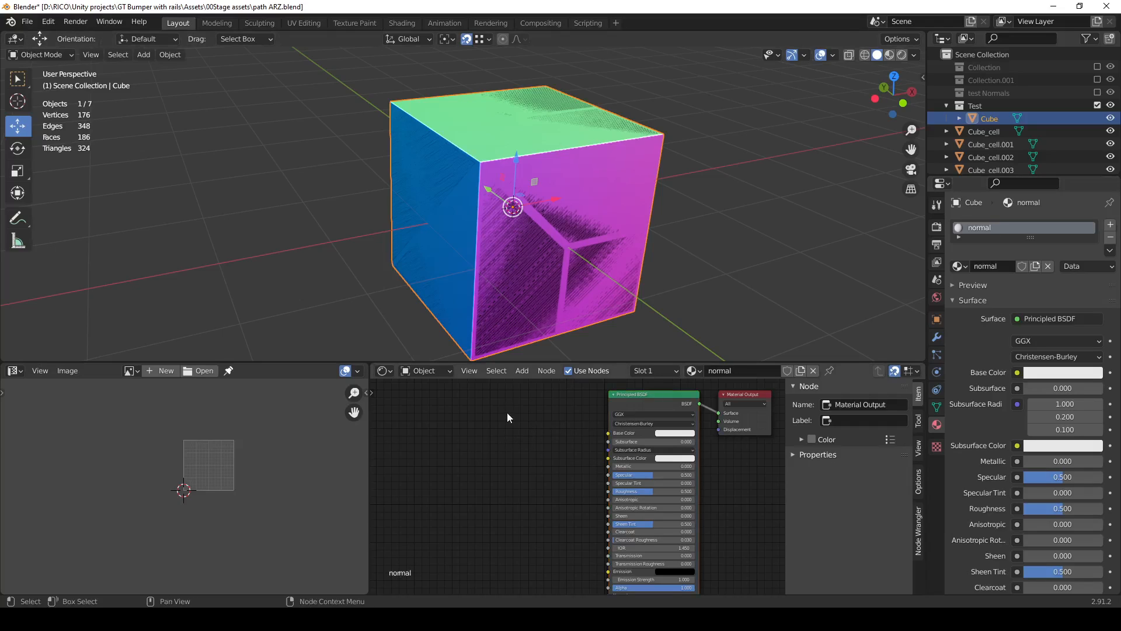
Give the shader editor more room and add an Image Texture node beside the Principled BSDF in the normal material.
left_click_drag(509, 361, 518, 300)
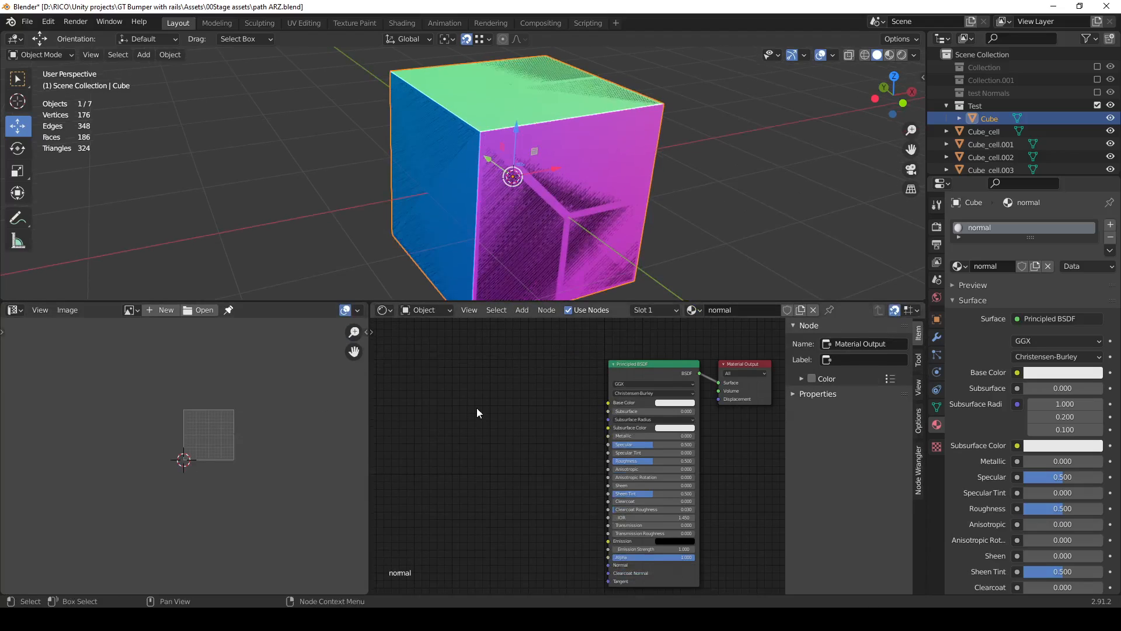
left_click(383, 310)
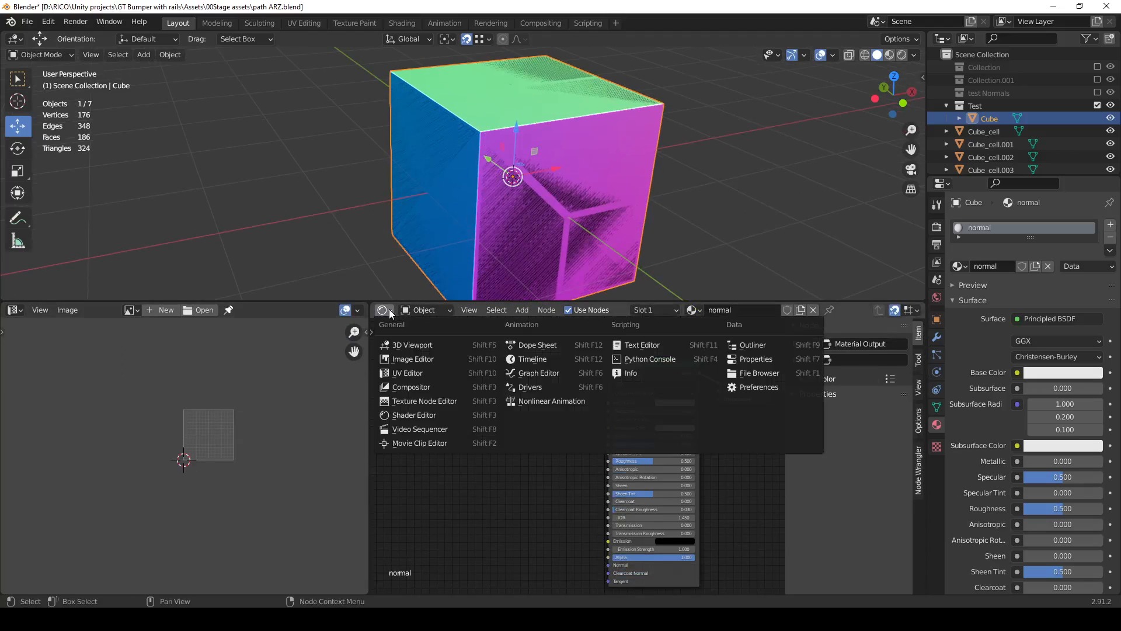
left_click(17, 311)
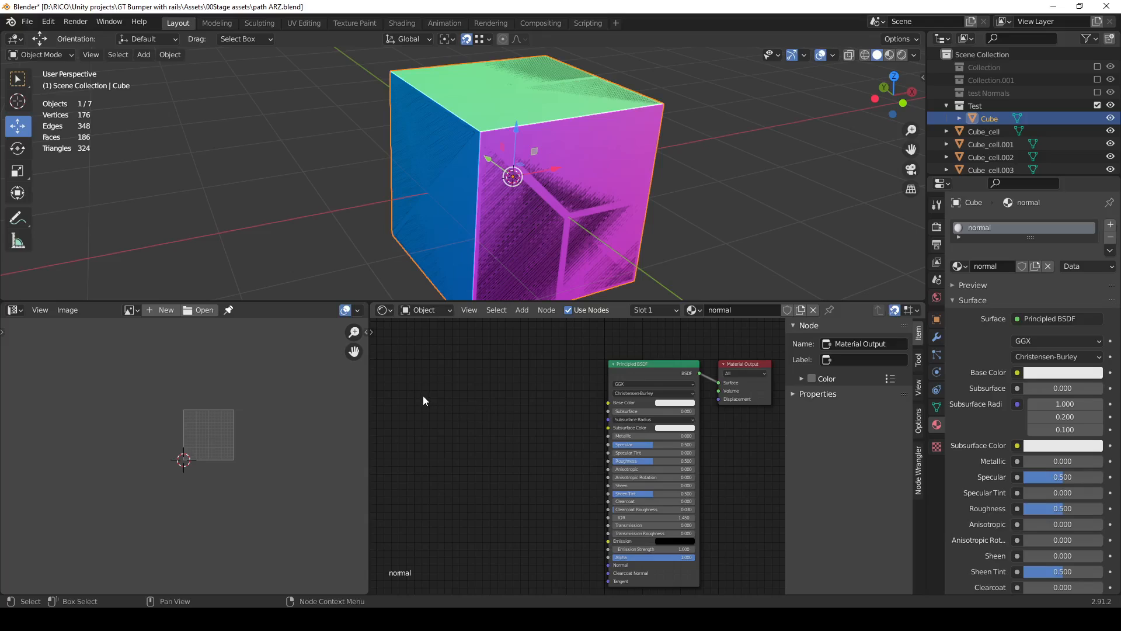
key("shift+a")
left_click(423, 395)
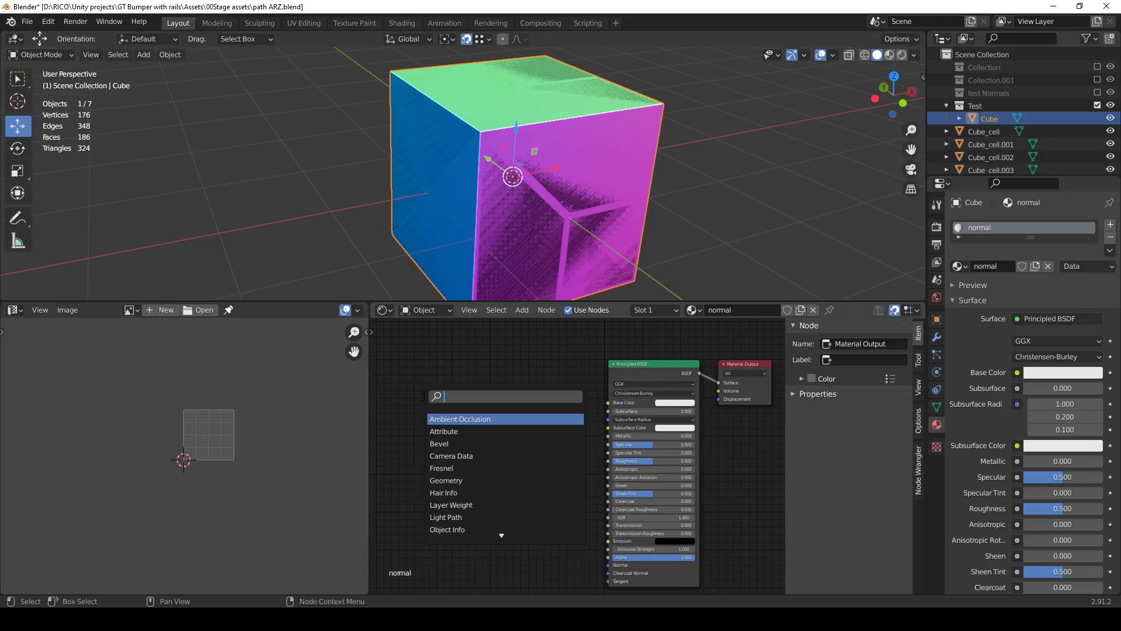
type("image")
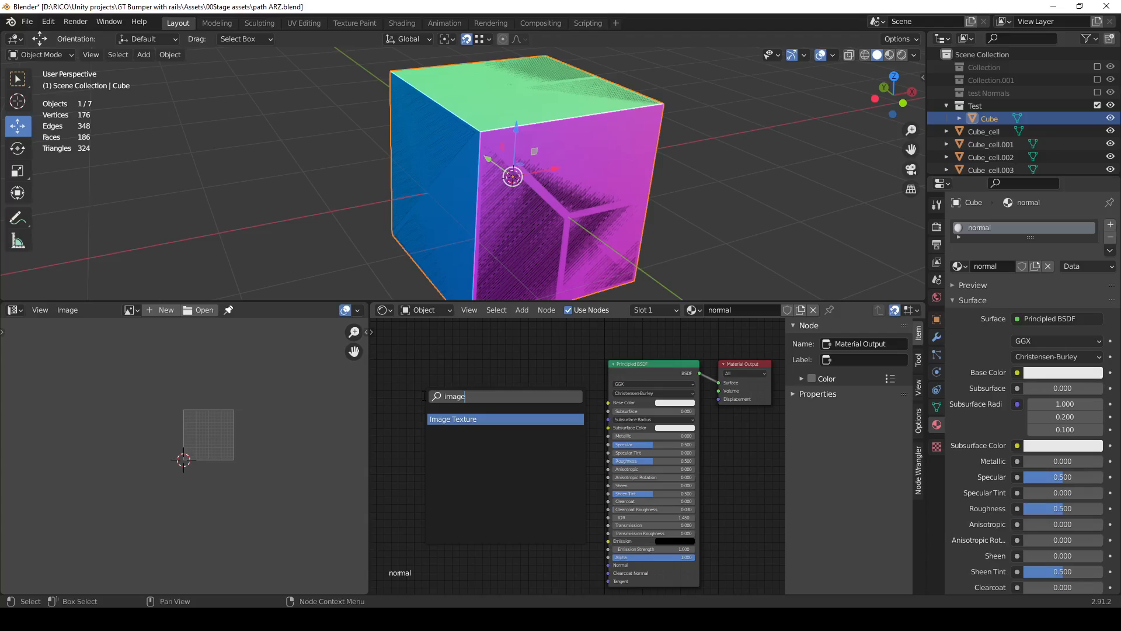
left_click(459, 420)
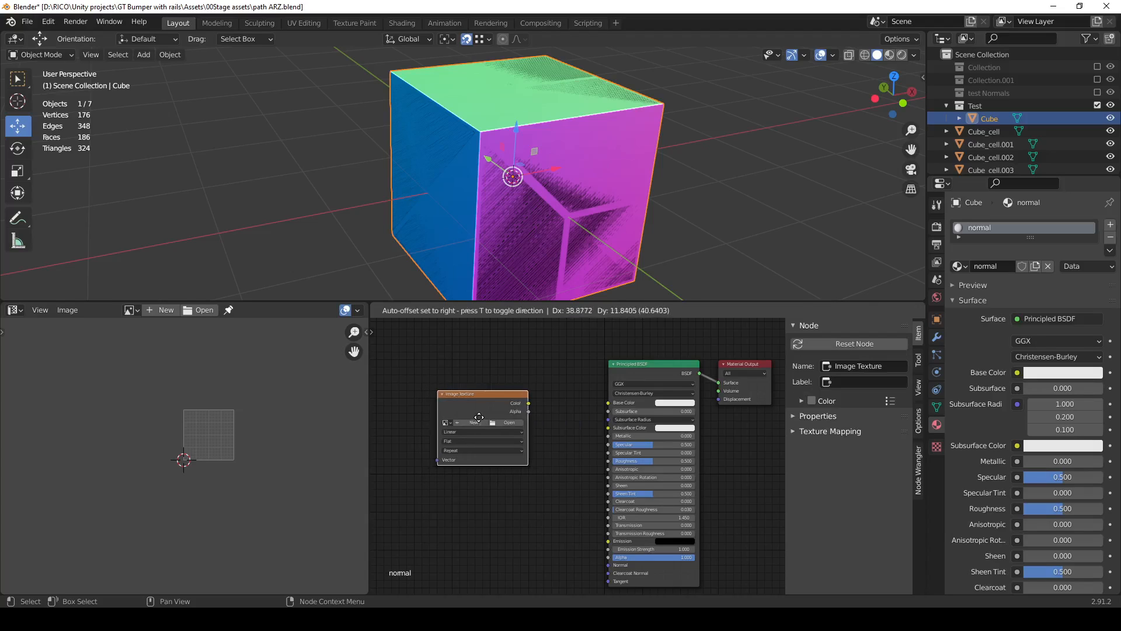
left_click(480, 417)
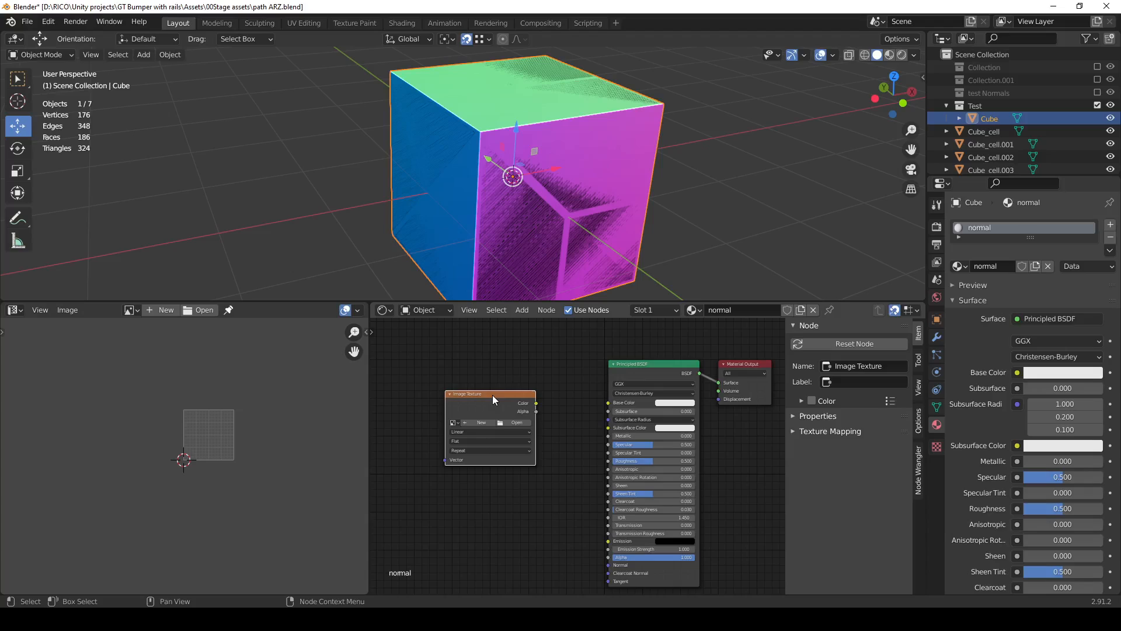
Create a blank 1024 × 1024 px image named "Nomal_map" without alpha and with 32-bit float enabled.
left_click(166, 310)
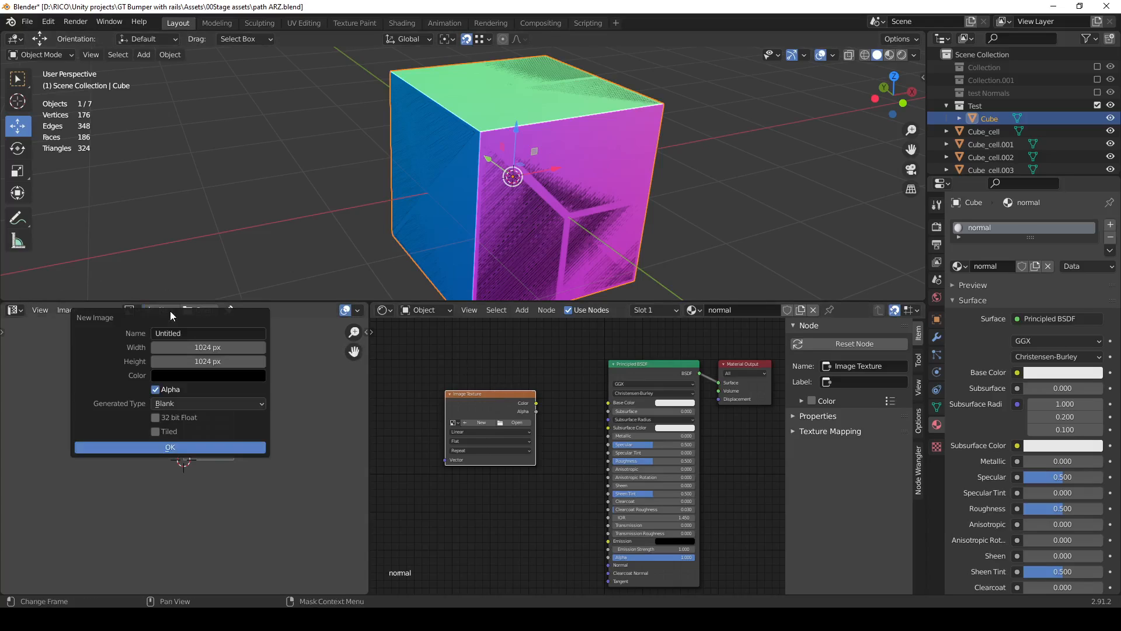
left_click(185, 334)
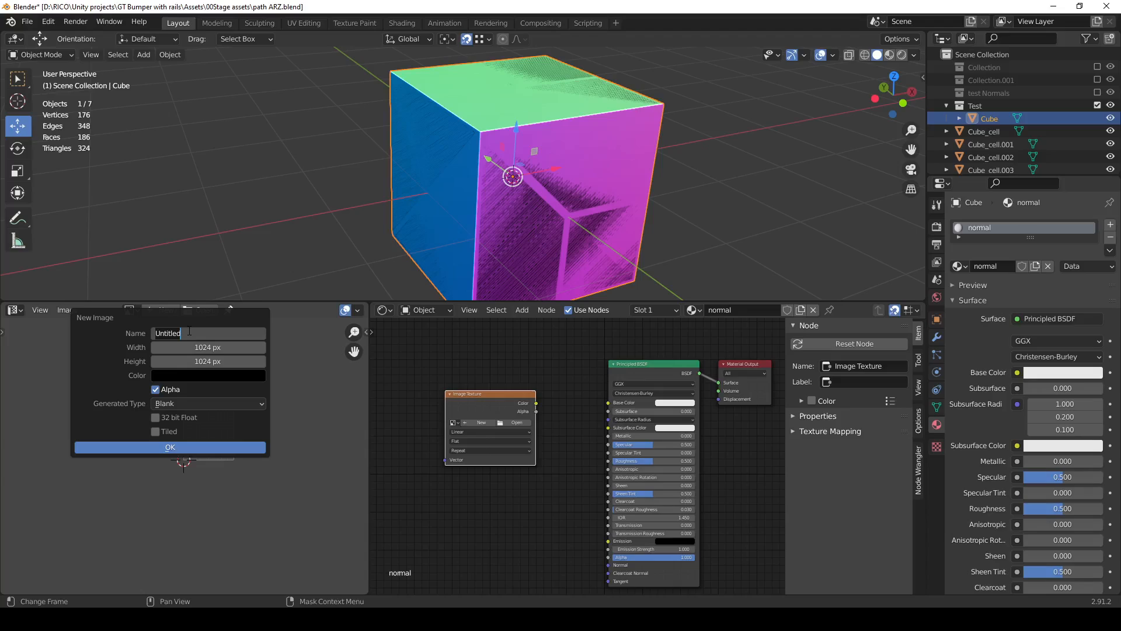
type("Nomal_map")
left_click(159, 391)
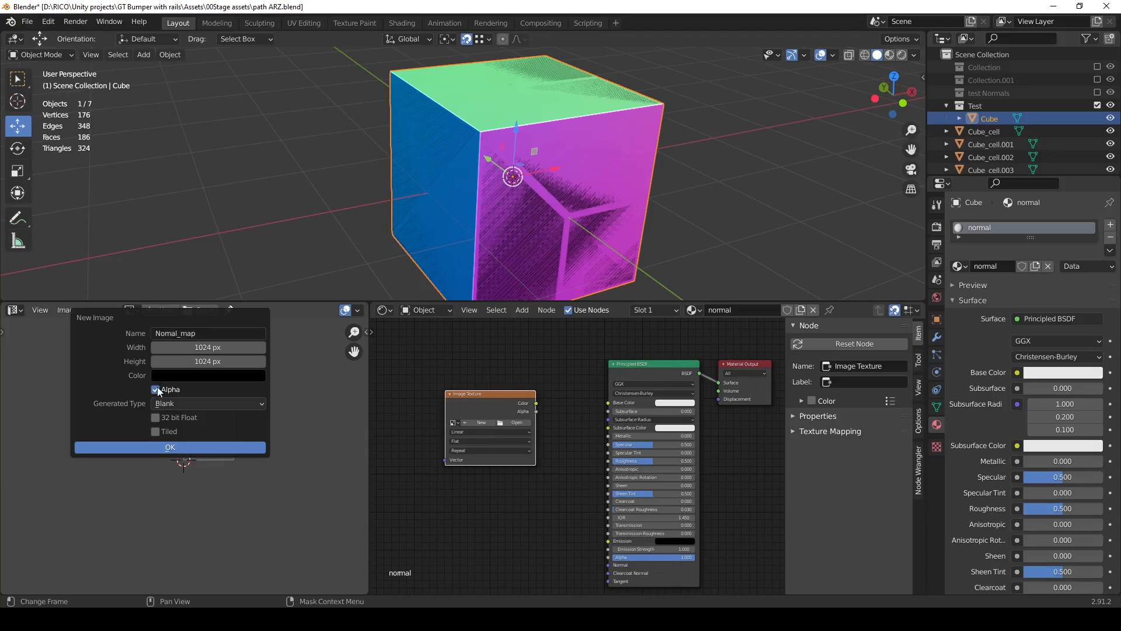
left_click(157, 417)
left_click(184, 449)
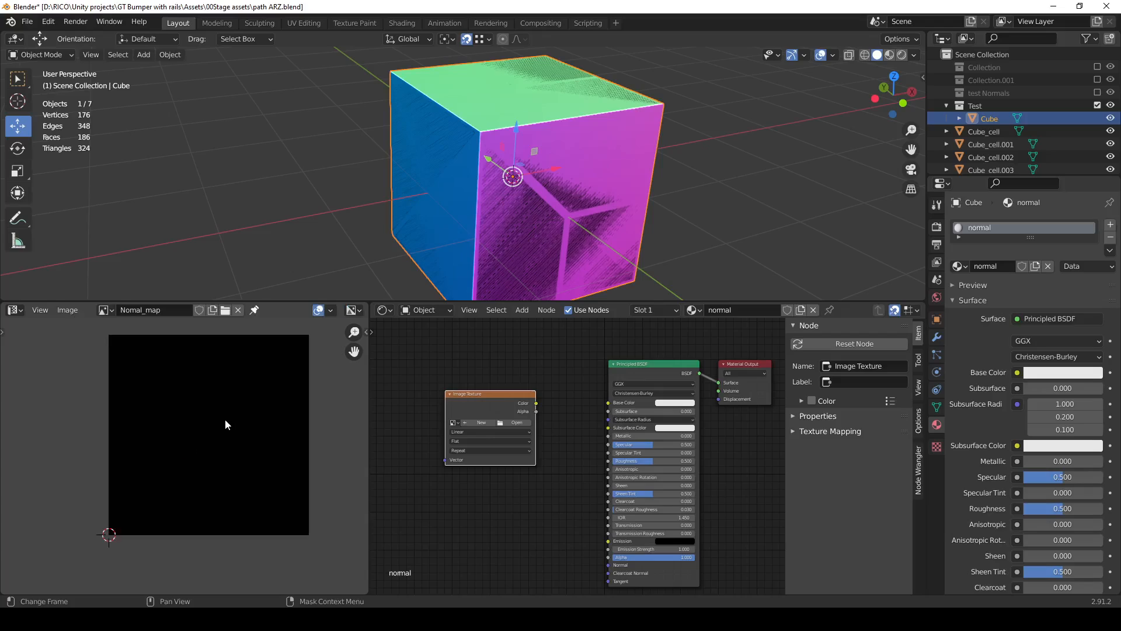
Assign the Nomal_map image to the Image Texture node and shift the node slightly away from the Principled BSDF.
left_click(481, 422)
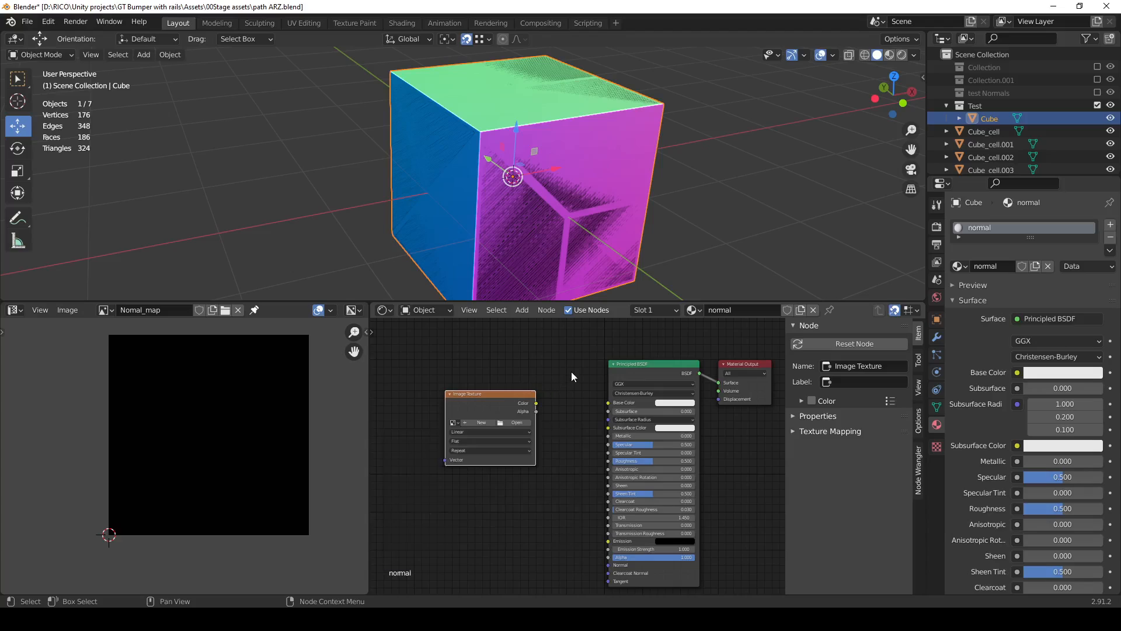
left_click(452, 422)
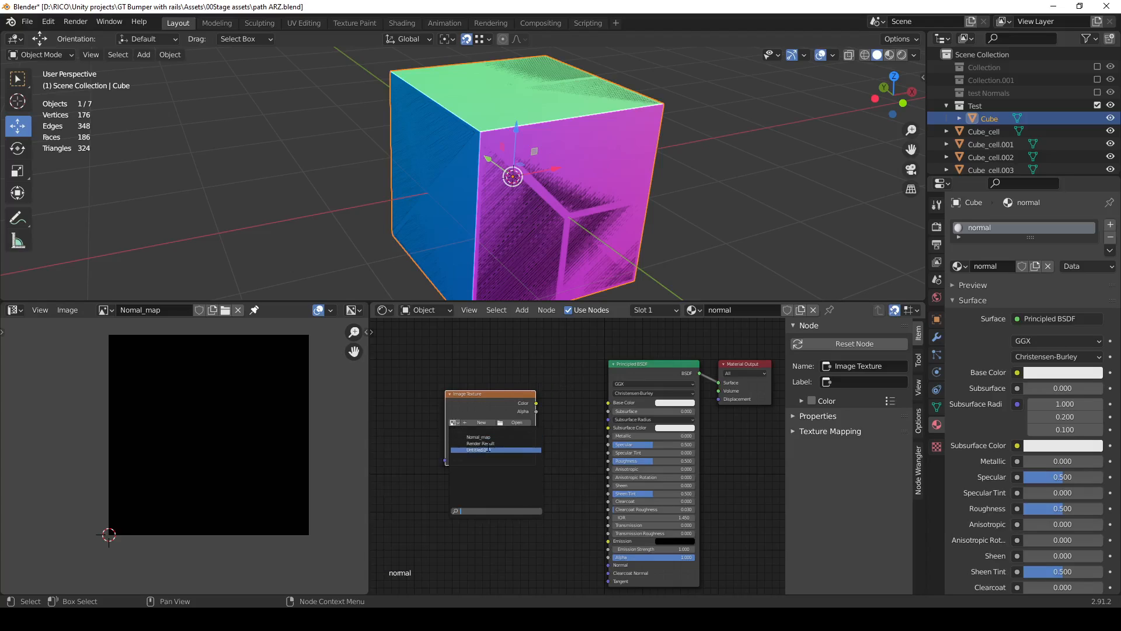
left_click(499, 437)
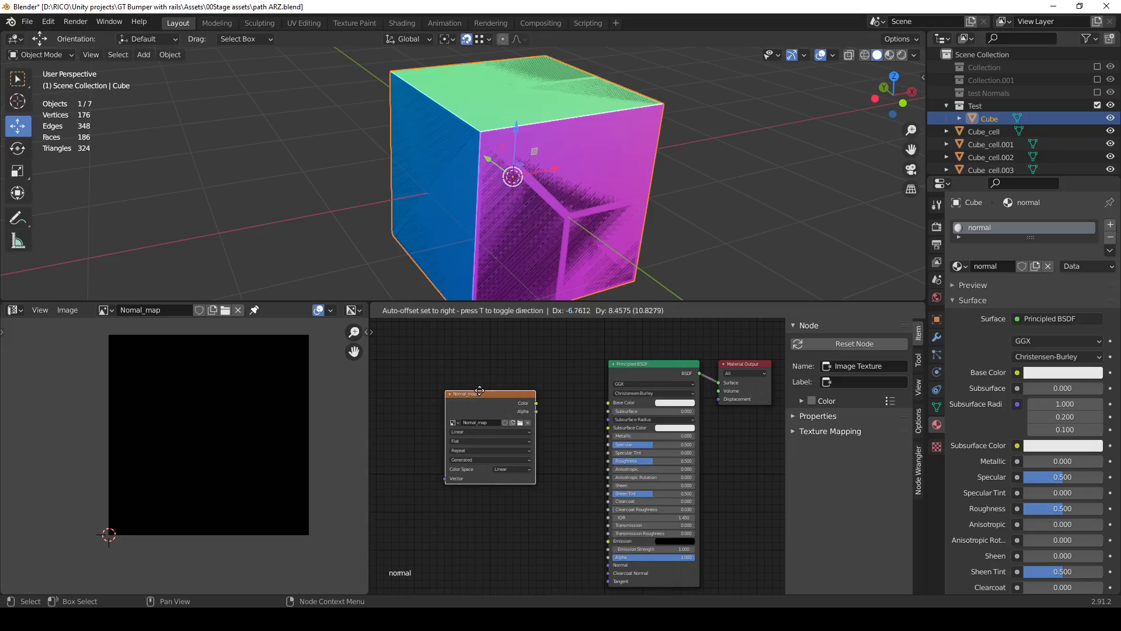
left_click_drag(482, 399, 474, 391)
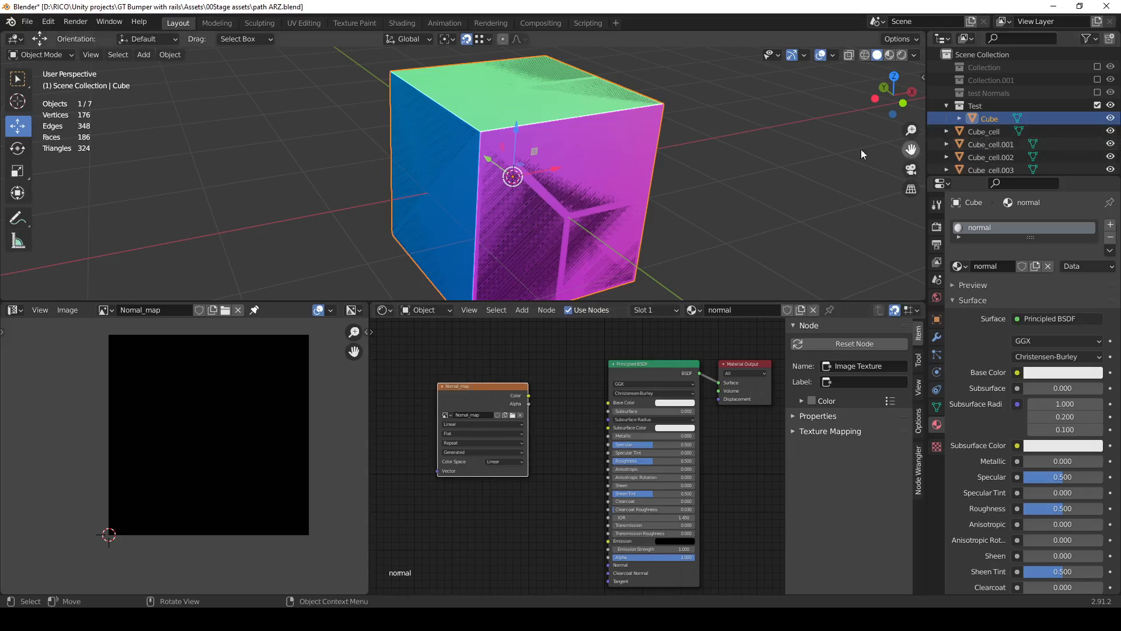
Select all the Cube_cell pieces, Cube_cell through Cube_cell.005, and add the original Cube last as the active object.
scroll(754, 152, "down", 4)
scroll(672, 150, "up", 2)
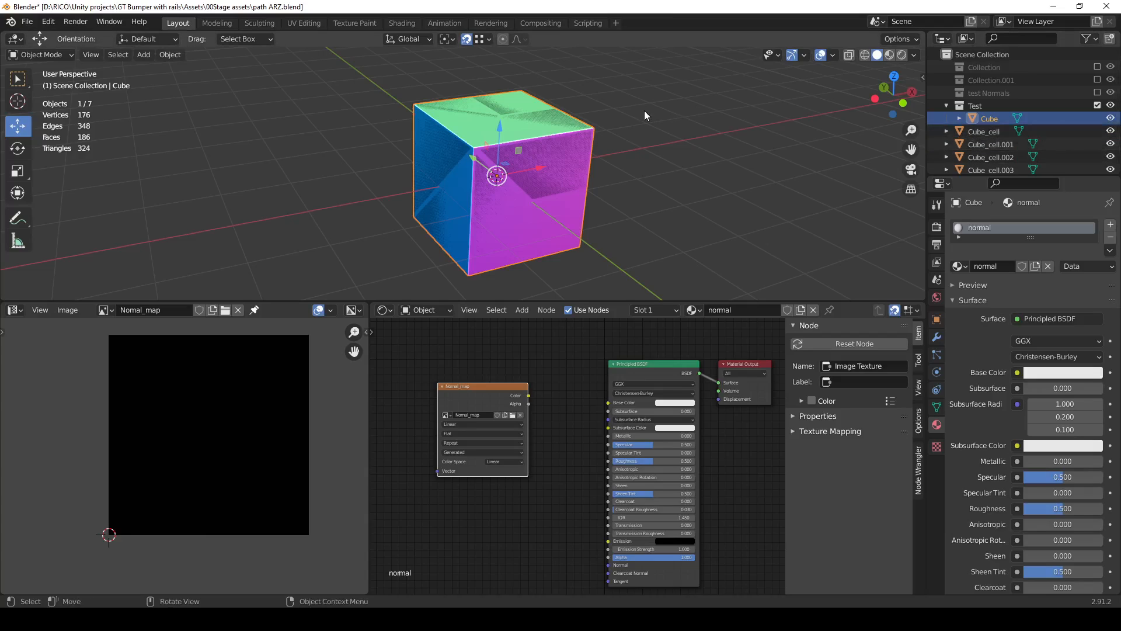
scroll(1012, 137, "down", 3)
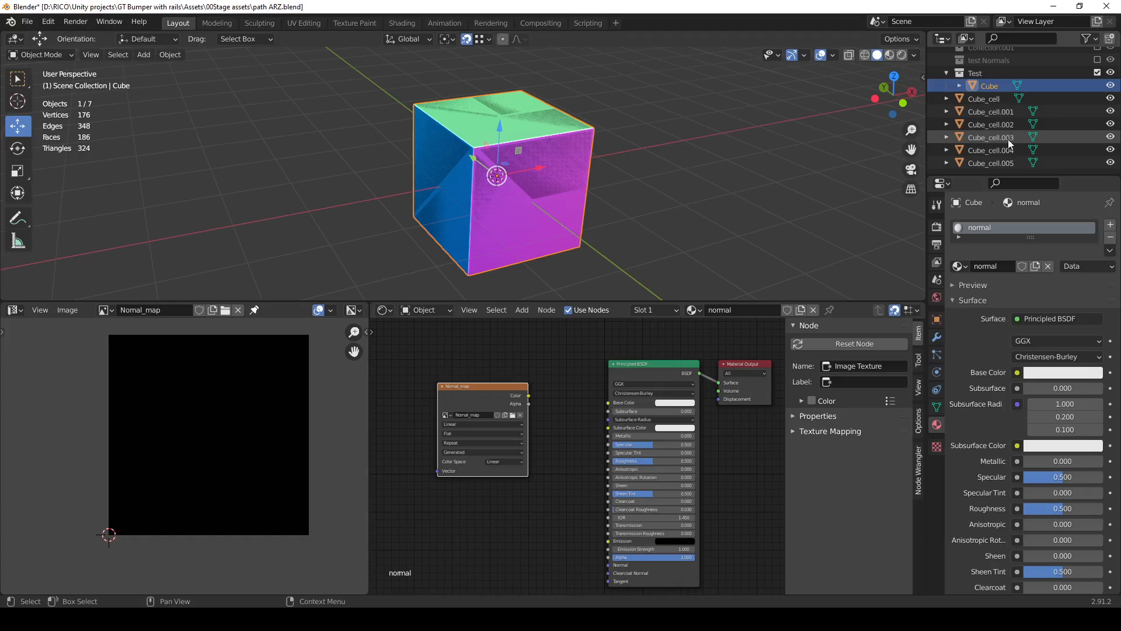
left_click(995, 164)
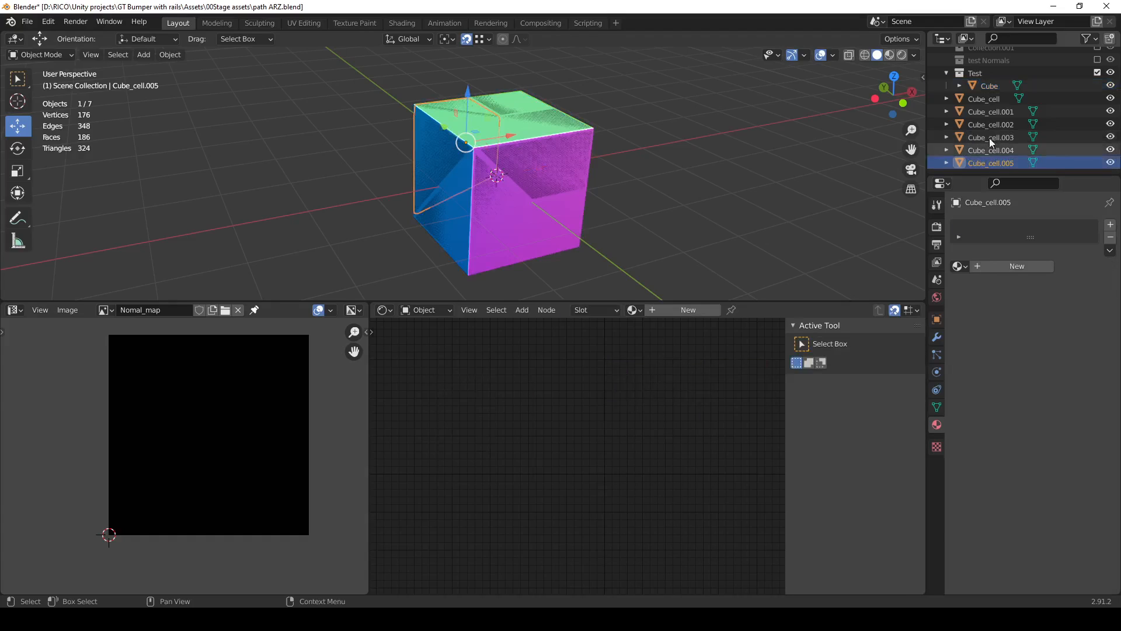
left_click(993, 100, "shift")
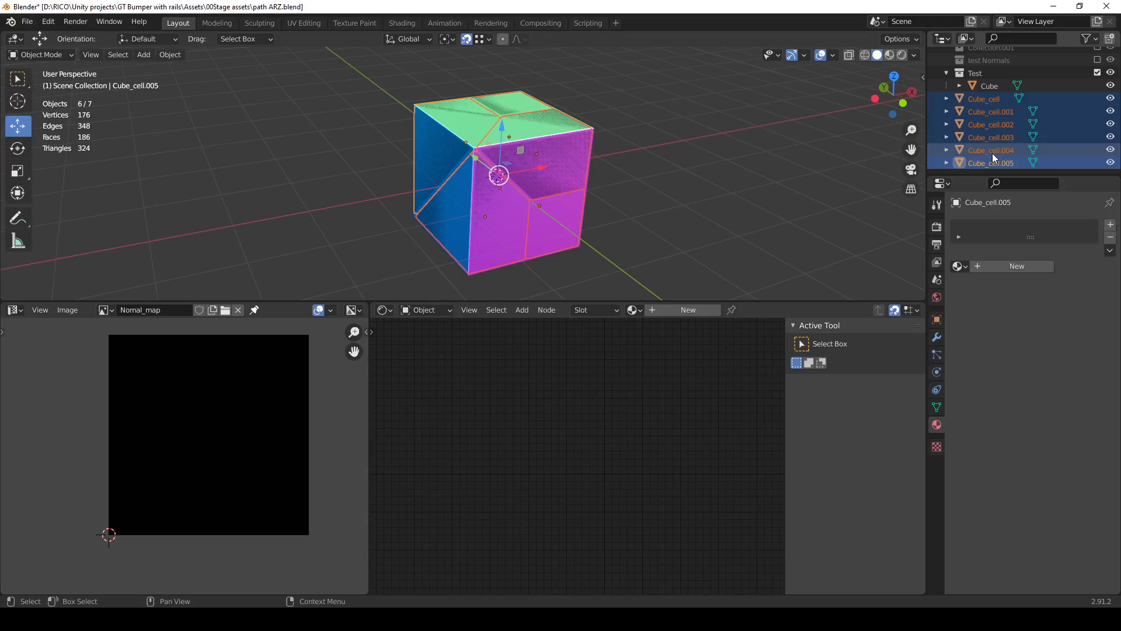
left_click(993, 85, "ctrl")
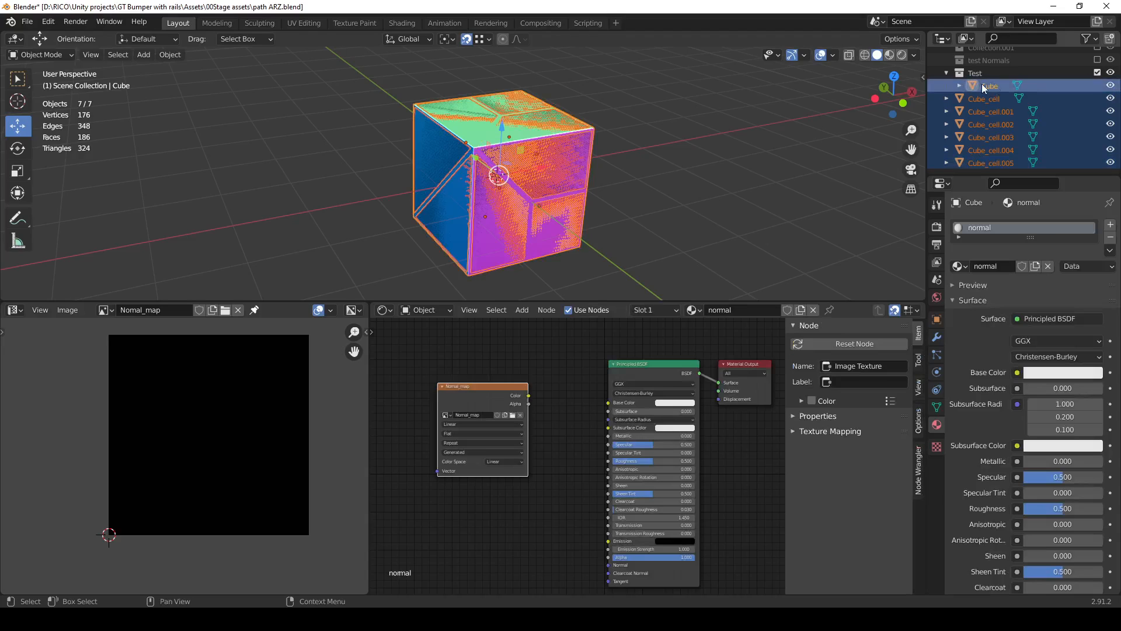
Configure the Cycles bake with type Normal, Selected to Active enabled and an extrusion of 1 m.
left_click(937, 228)
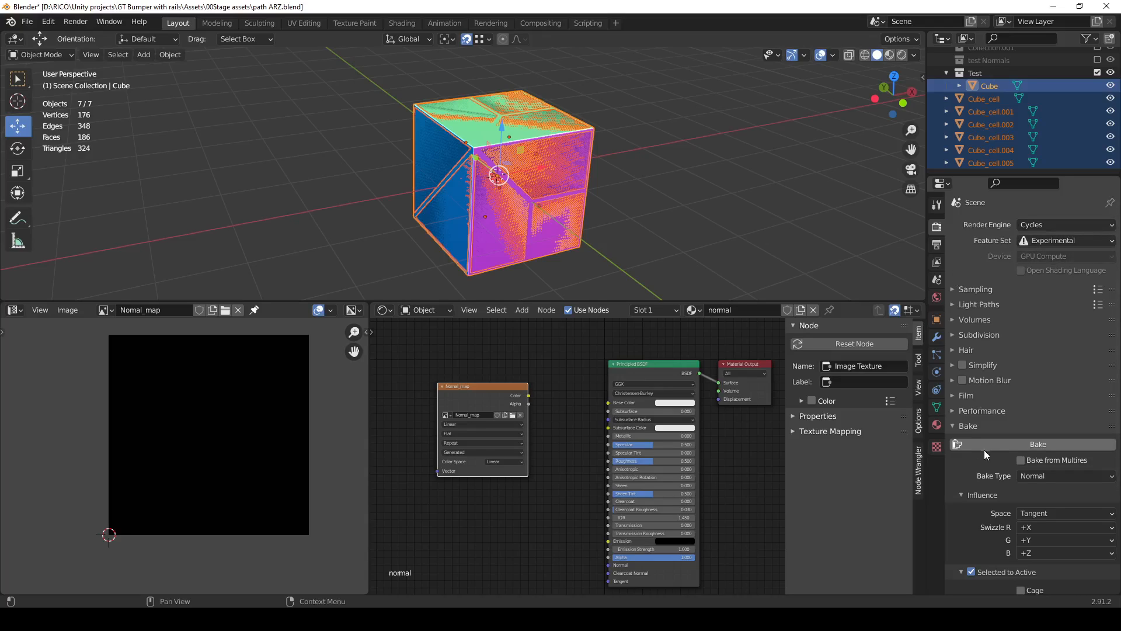
scroll(988, 433, "down", 5)
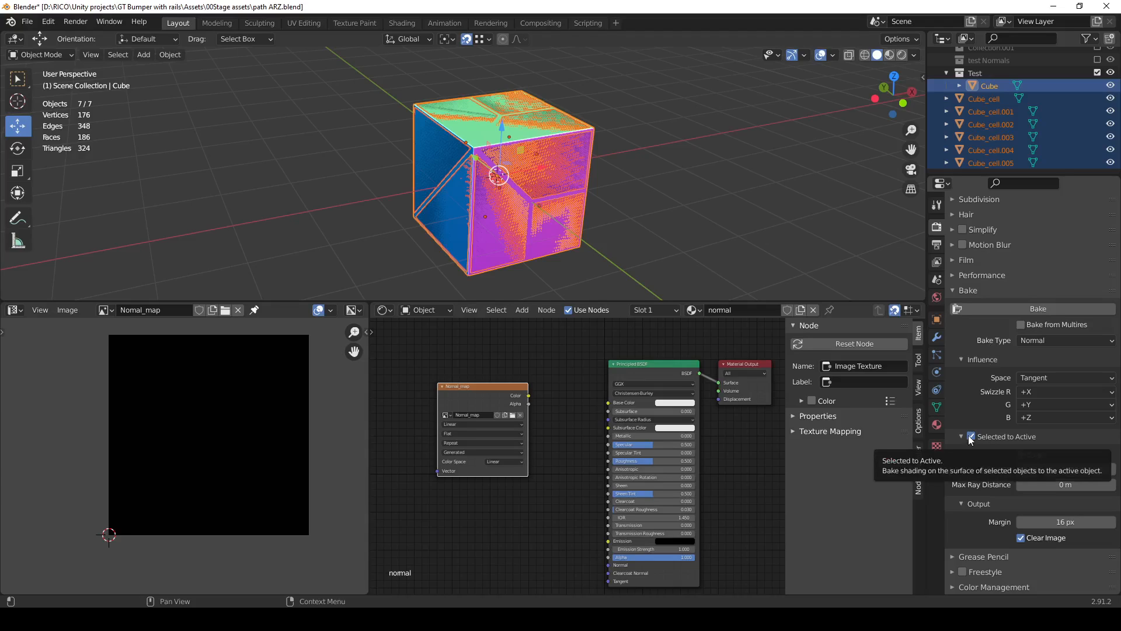
left_click(972, 438)
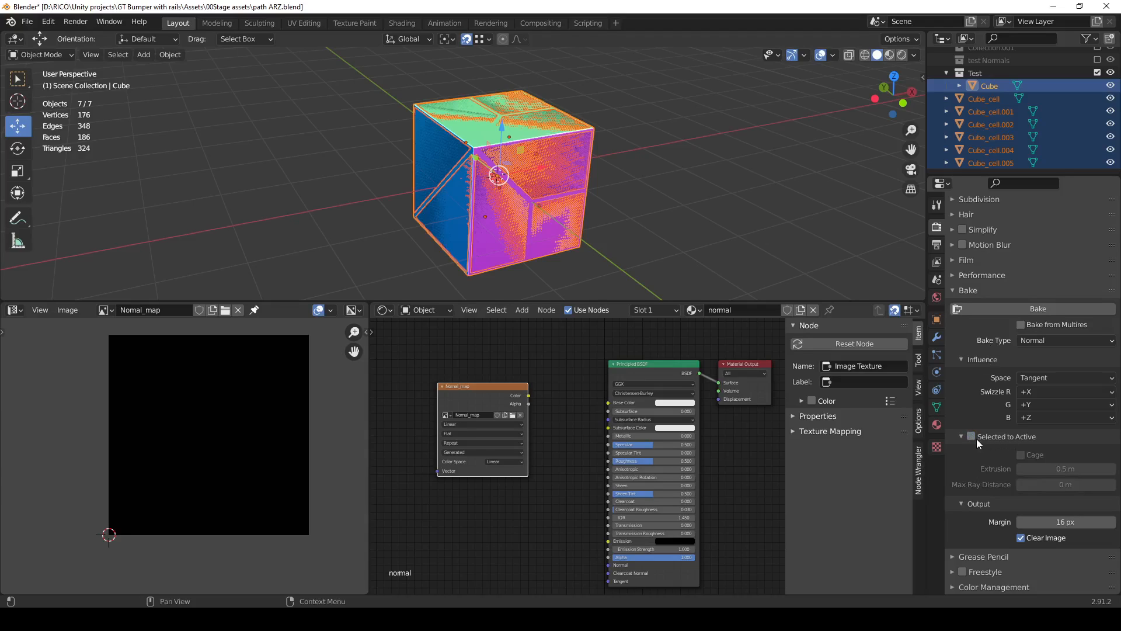
left_click(977, 439)
left_click(1056, 339)
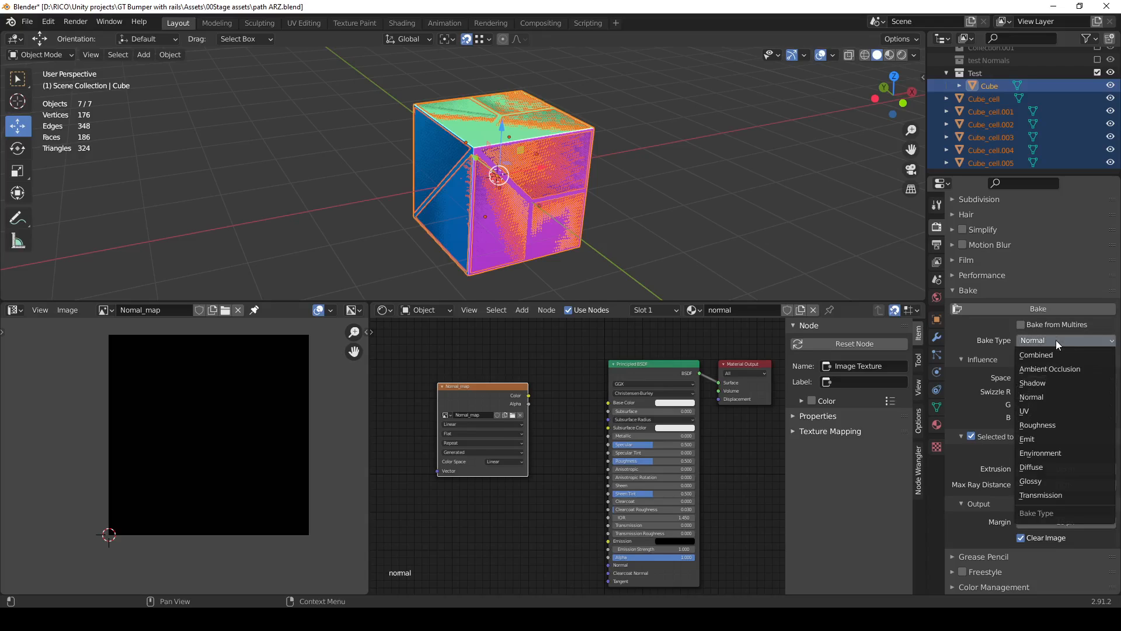
left_click(1039, 397)
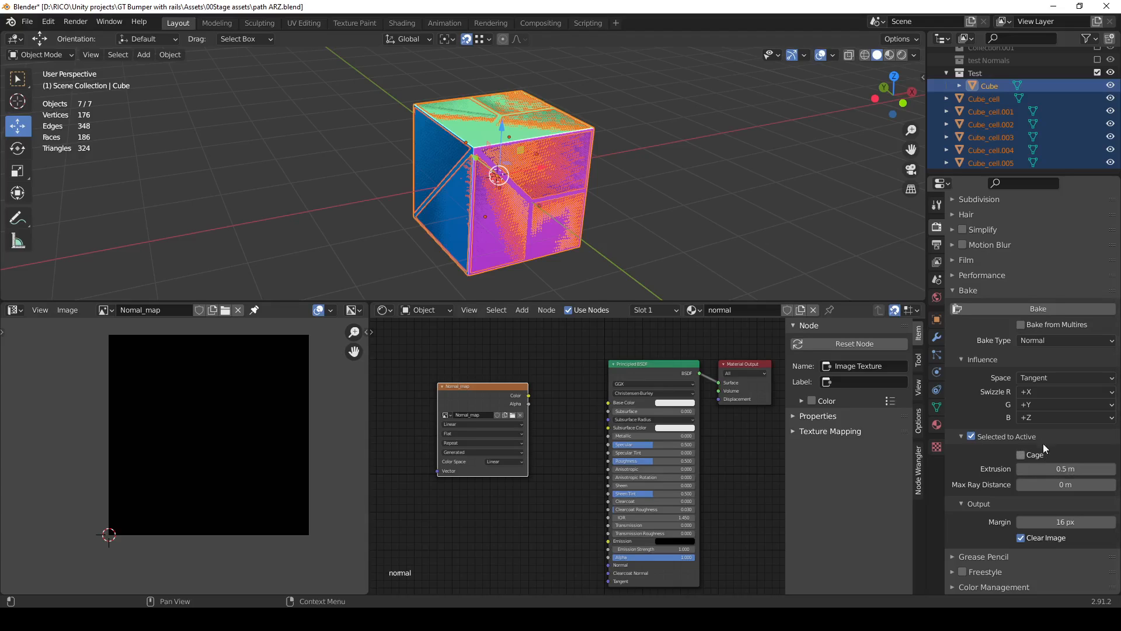
left_click(1067, 468)
type("1")
key("Return")
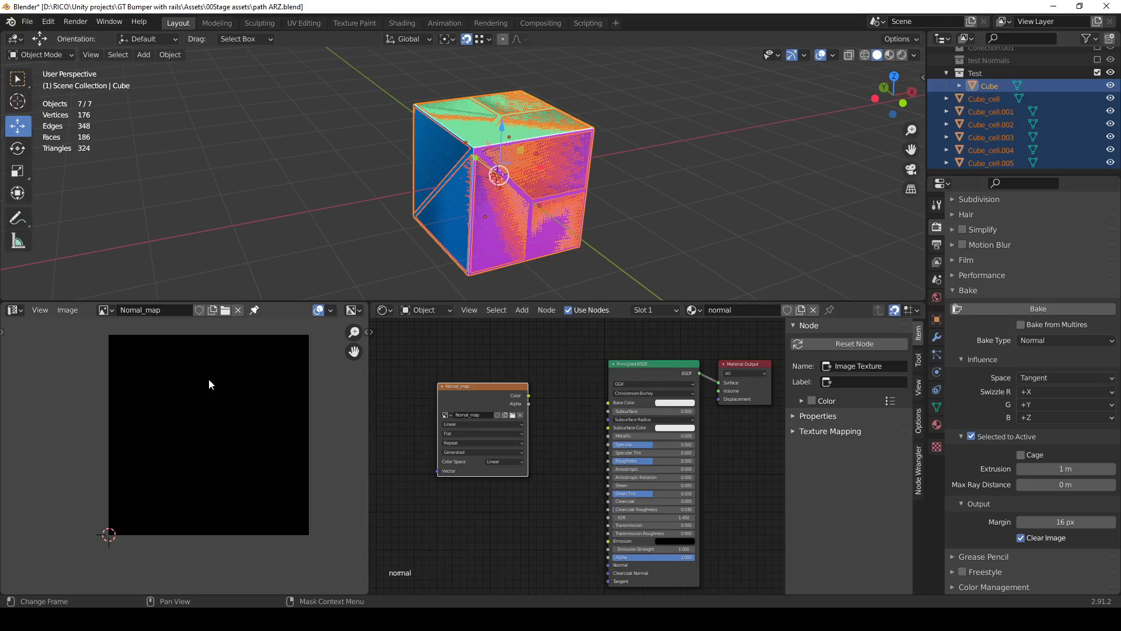
Bake the normal map from the cell pieces onto the Cube and inspect the resulting image up close.
left_click(1036, 308)
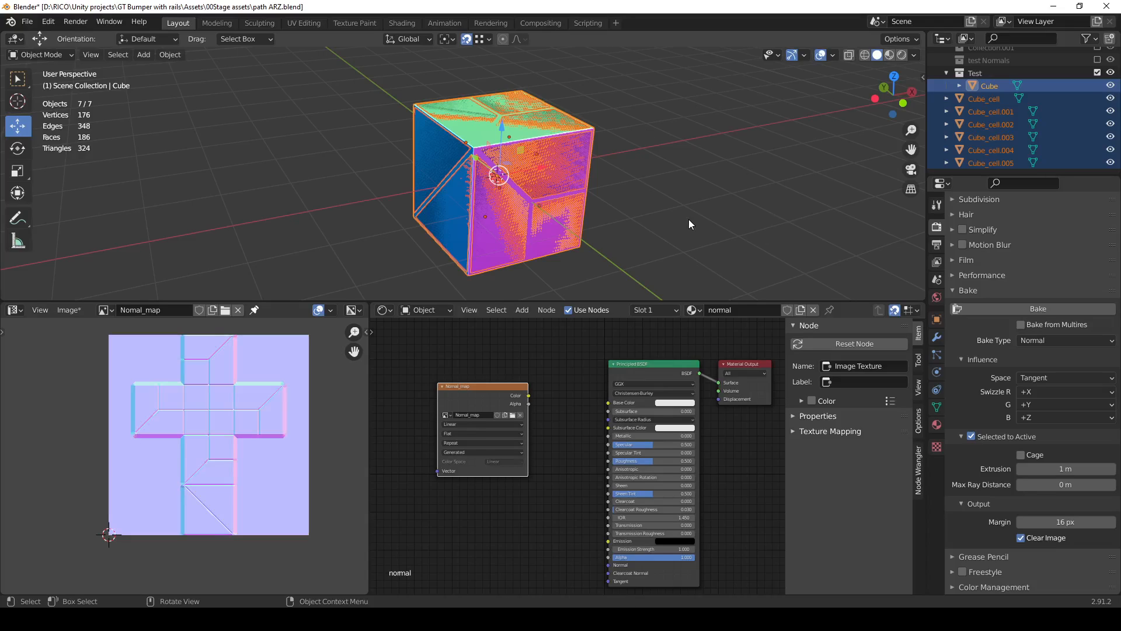
scroll(190, 447, "up", 1)
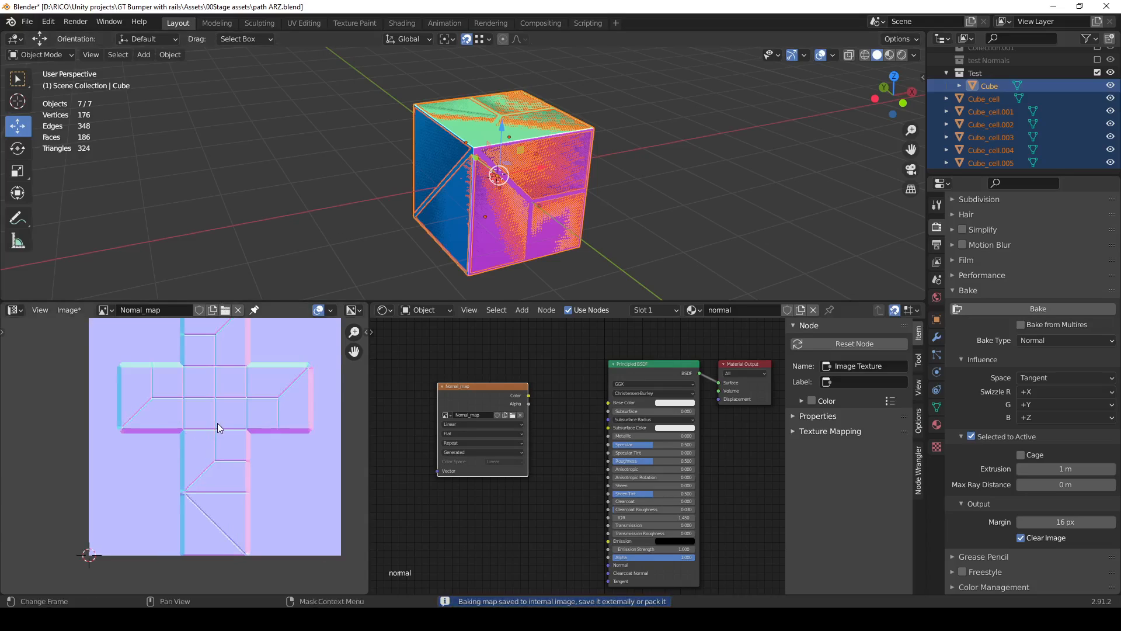
middle_click_drag(218, 428, 204, 450)
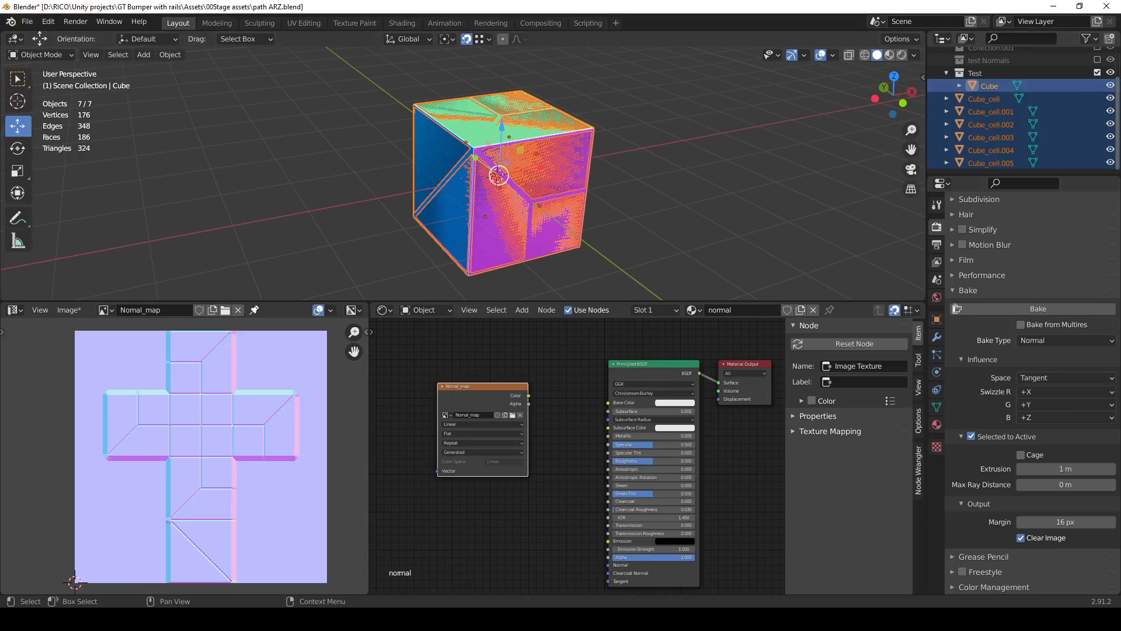
Hide all six Cube_cell pieces so that only the original Cube is shown.
left_click(996, 99)
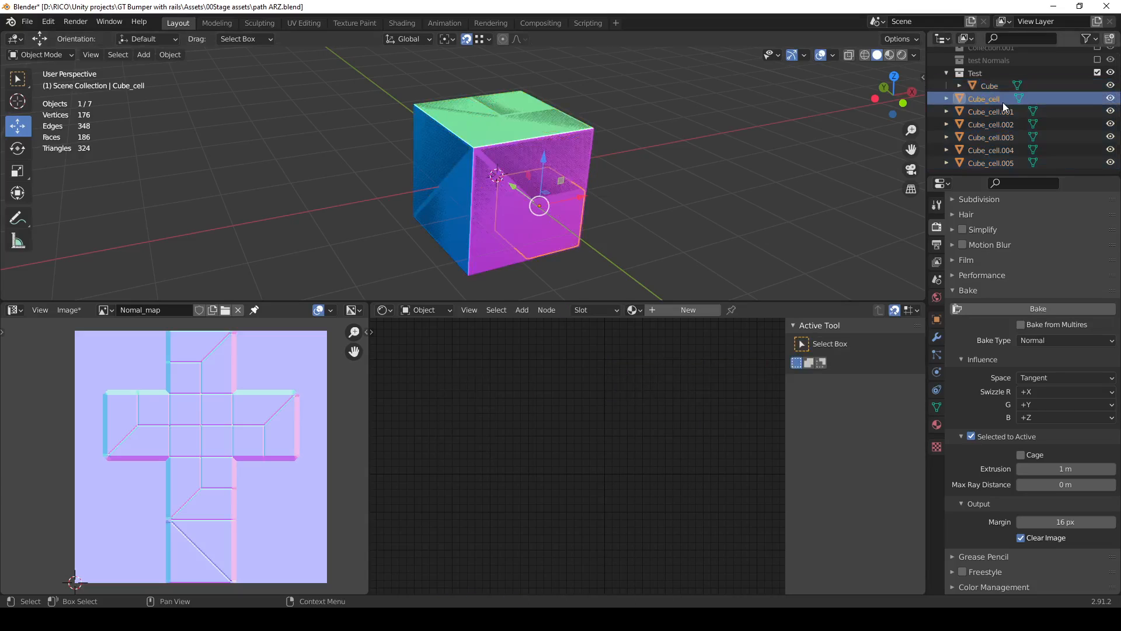
left_click(1008, 163, "shift")
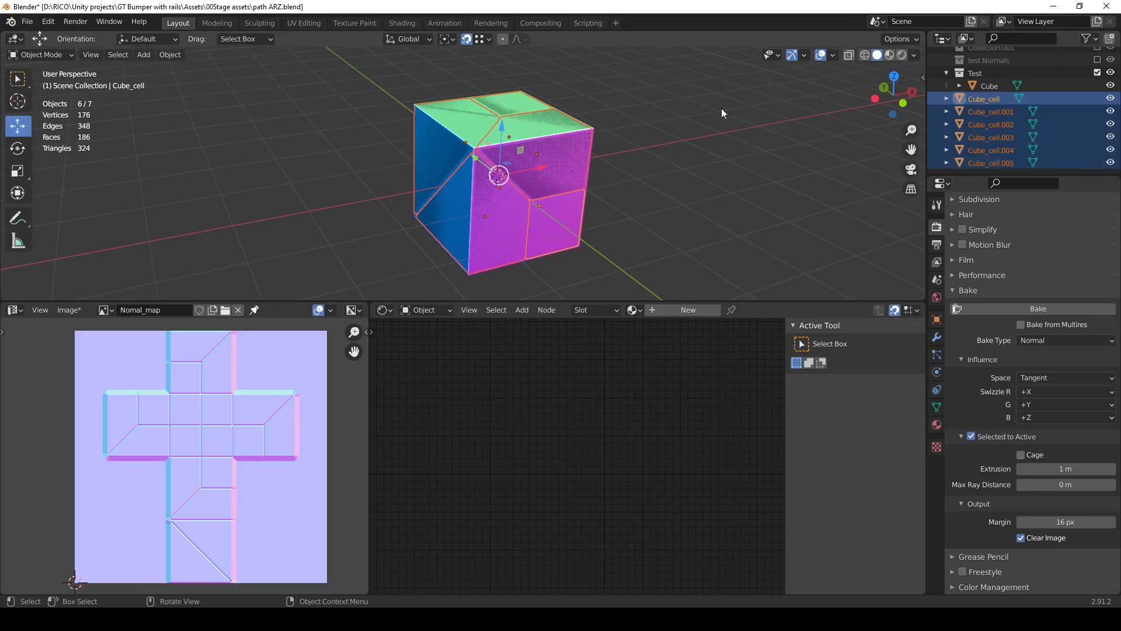
key("h")
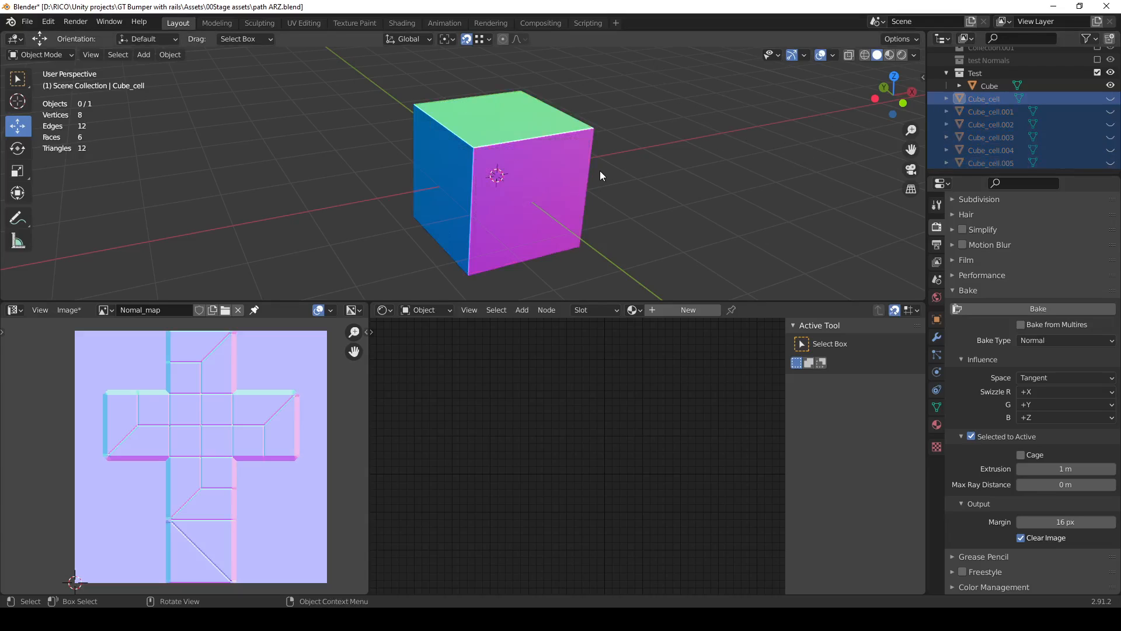
Make room in the Cube's node tree and add a Normal Map node between the image texture and the Principled BSDF.
left_click(546, 151)
left_click_drag(524, 393, 464, 370)
left_click(507, 479)
key("shift+a")
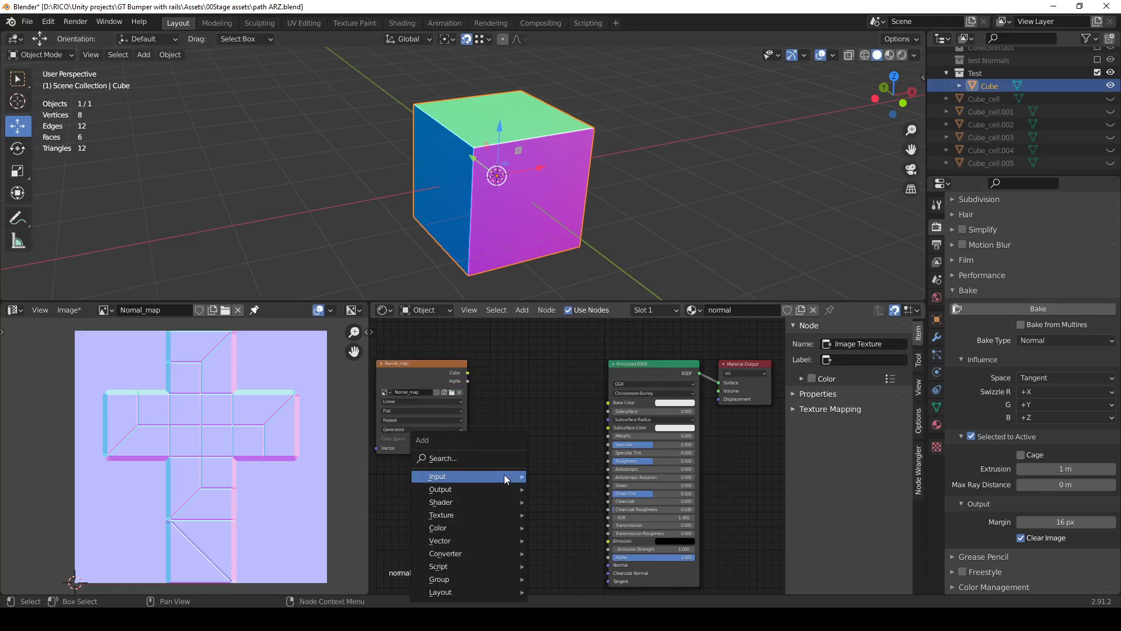
left_click(500, 457)
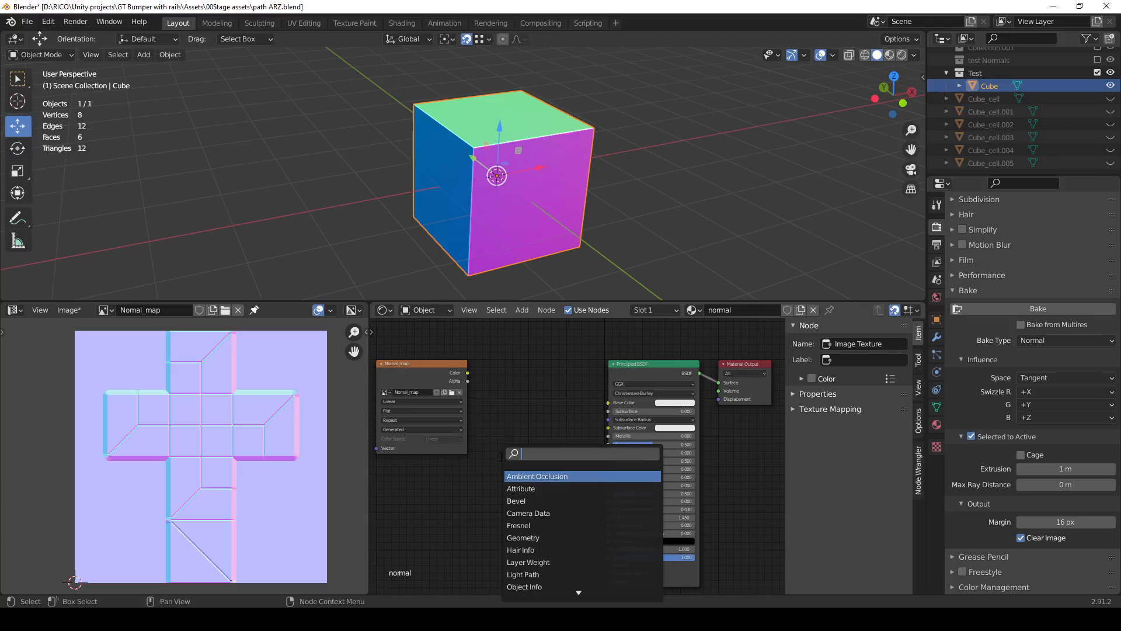
type("noam")
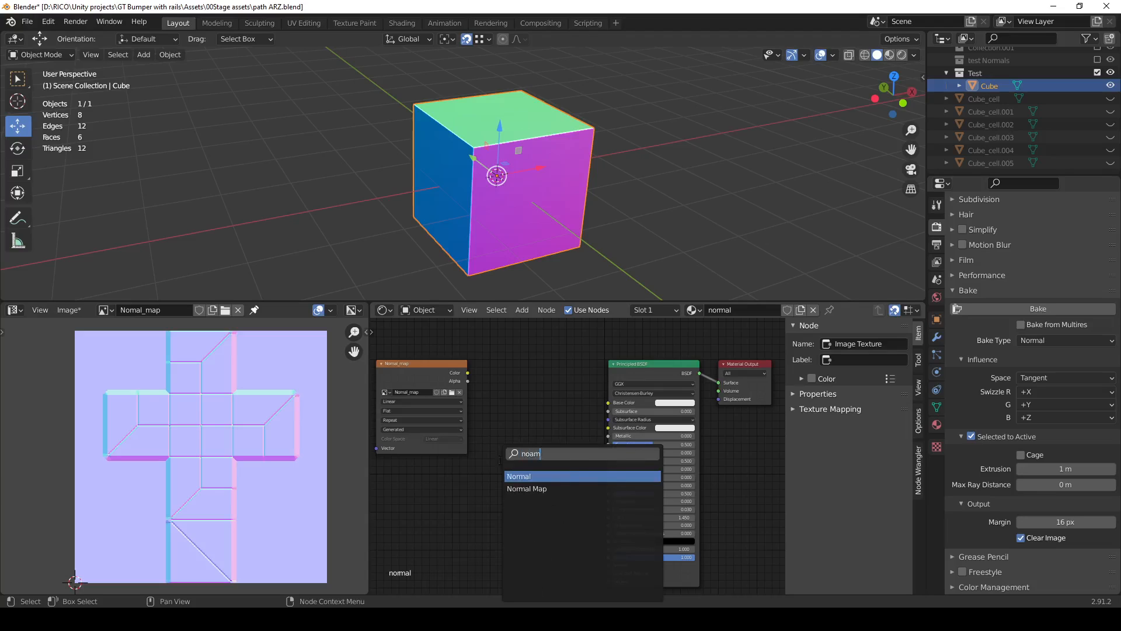
left_click(526, 489)
left_click(527, 520)
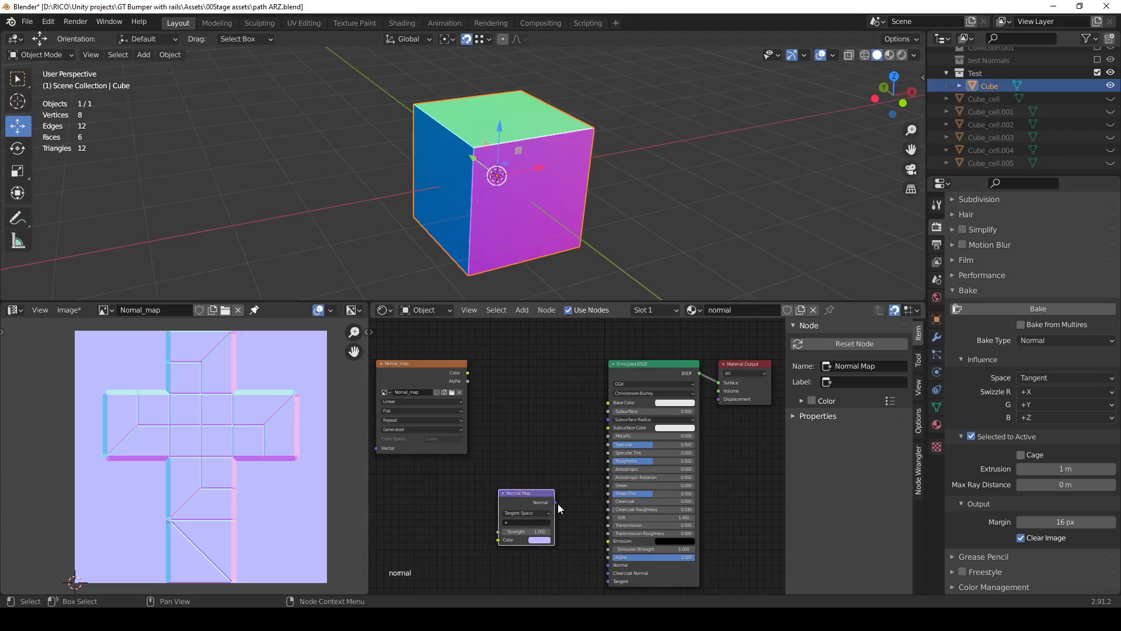
Link the image texture's Color to the Normal Map node's Color, and its Normal output to the Principled BSDF's Normal input.
left_click_drag(558, 504, 609, 565)
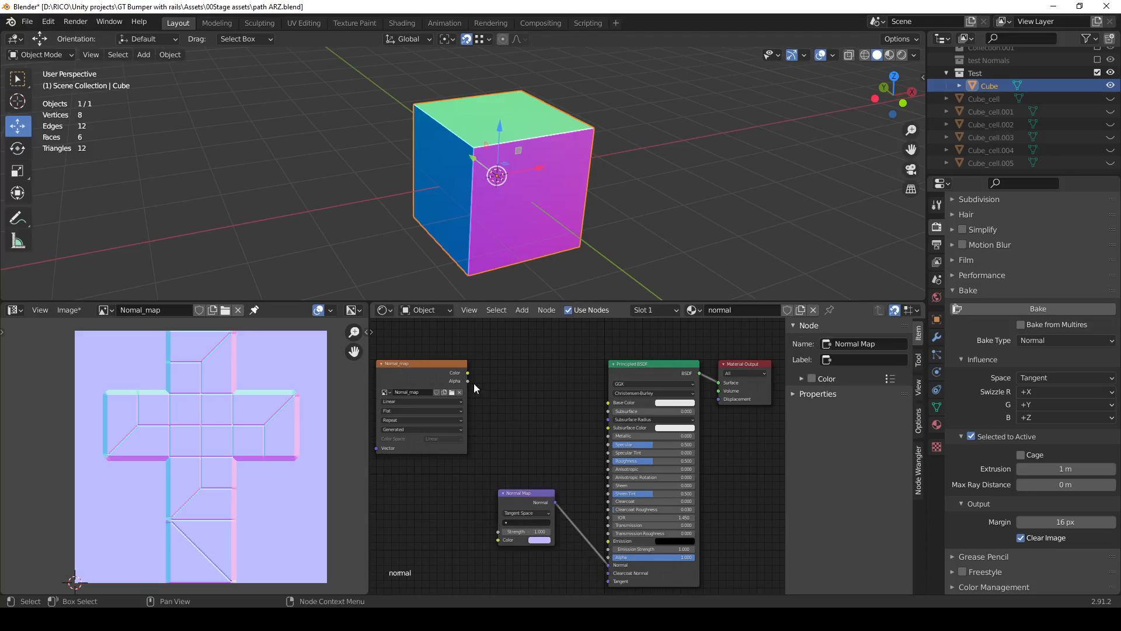
left_click_drag(469, 374, 497, 540)
left_click_drag(521, 495, 528, 480)
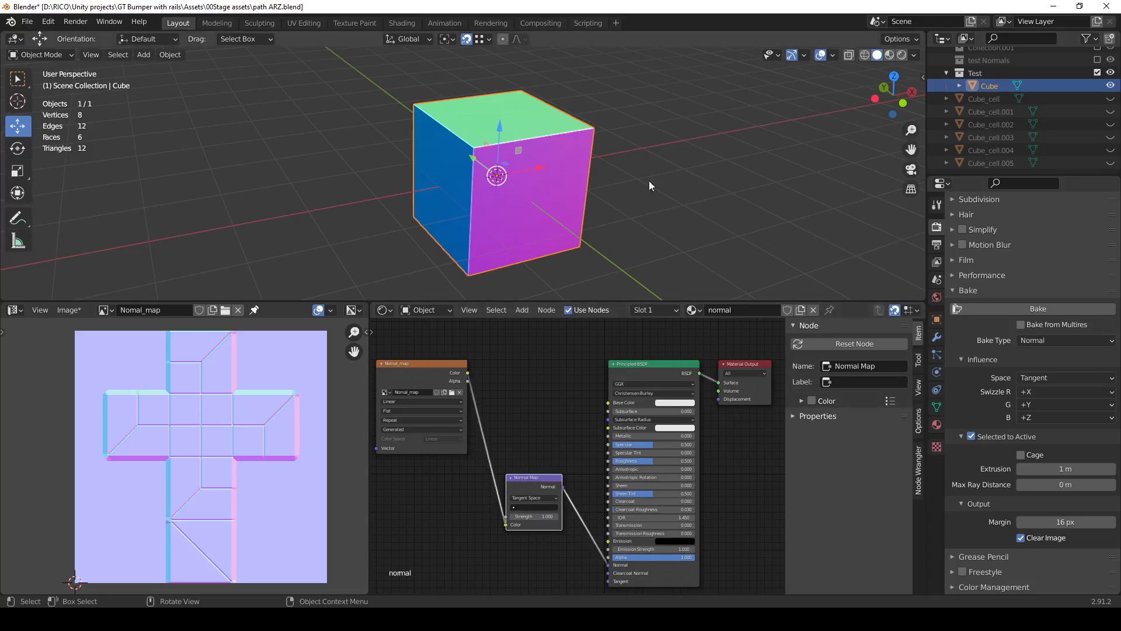
Show the cube in rendered shading and enable the test Normals collection so that its sun lights the scene.
left_click(891, 56)
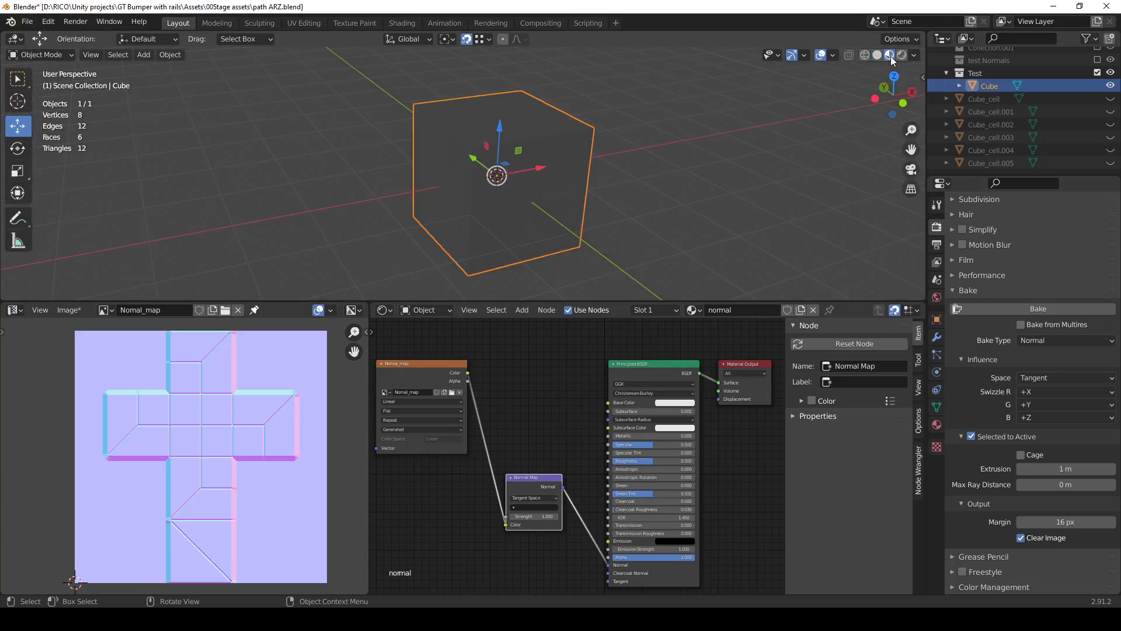
middle_click_drag(506, 197, 591, 191)
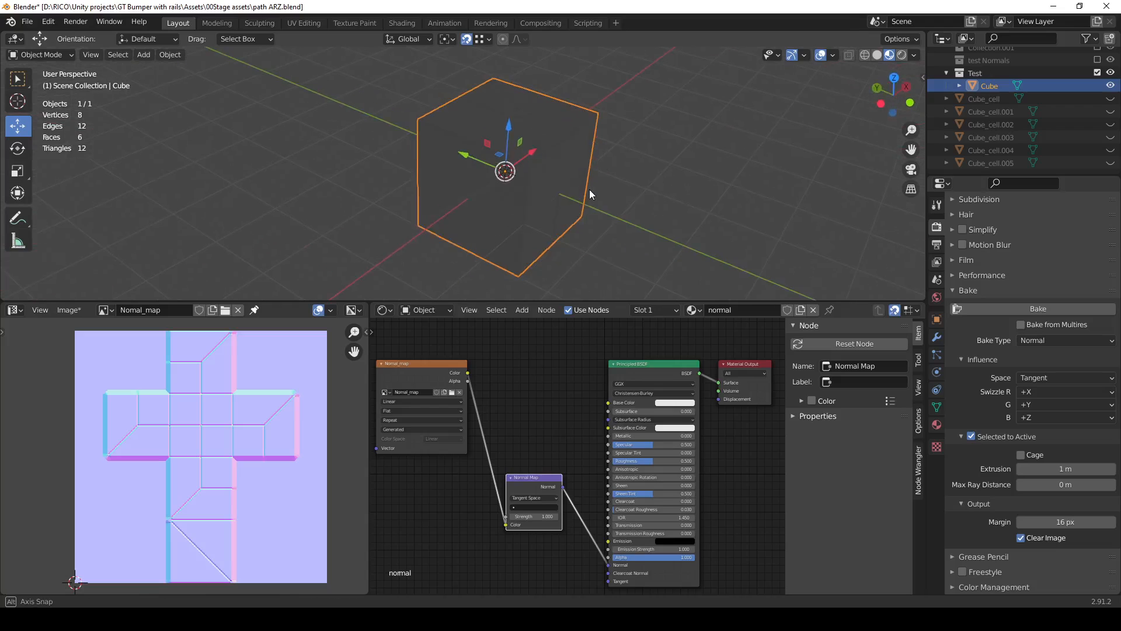
middle_click_drag(649, 164, 639, 146)
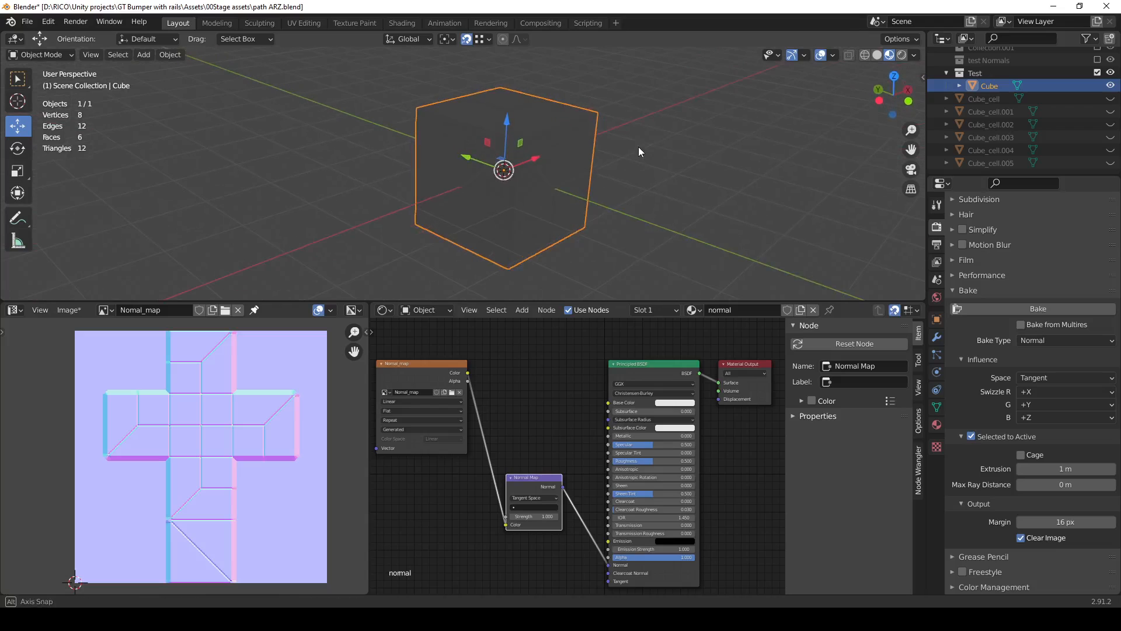
left_click(903, 54)
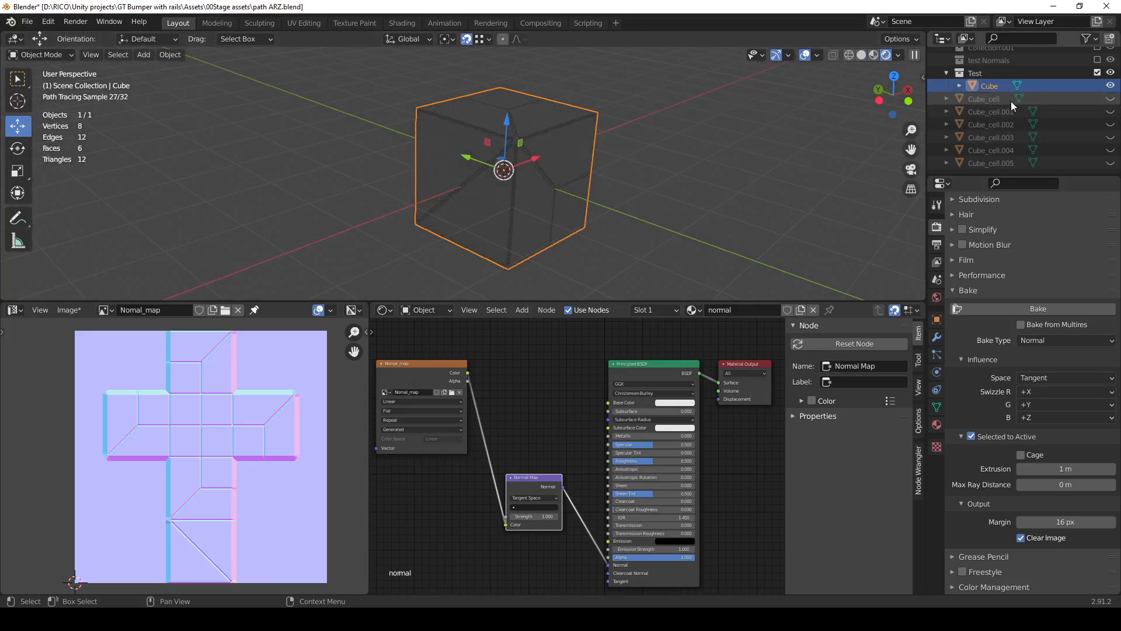
scroll(1011, 104, "up", 2)
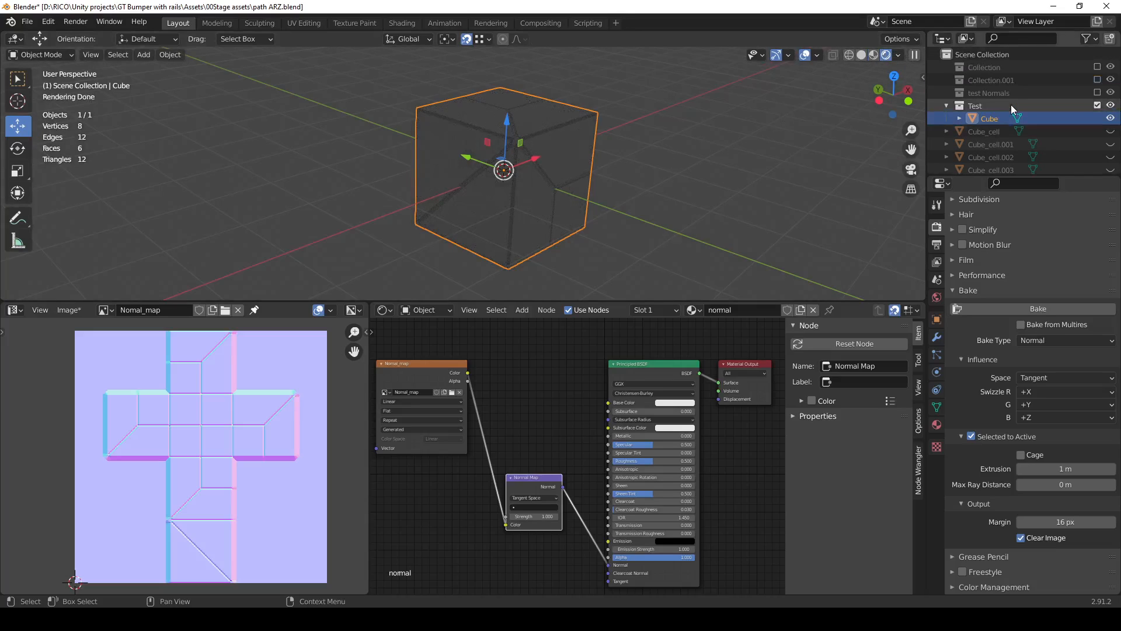
left_click(1098, 93)
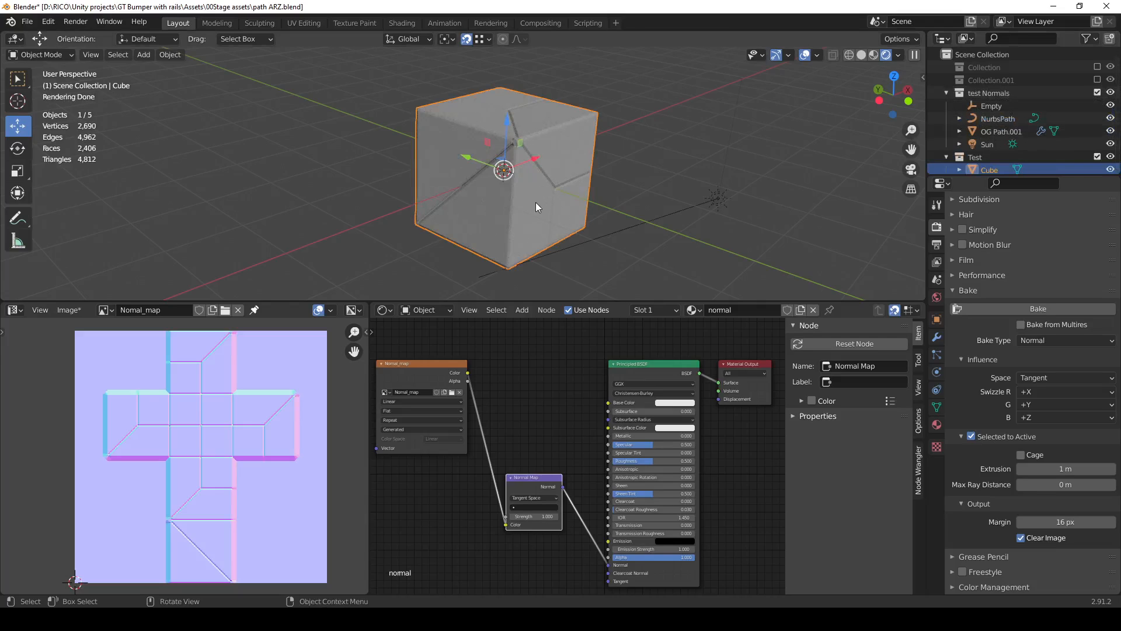
Enlarge the 3D viewport and examine the baked normal detail on the rendered cube up close.
scroll(533, 202, "up", 4)
scroll(521, 244, "down", 4)
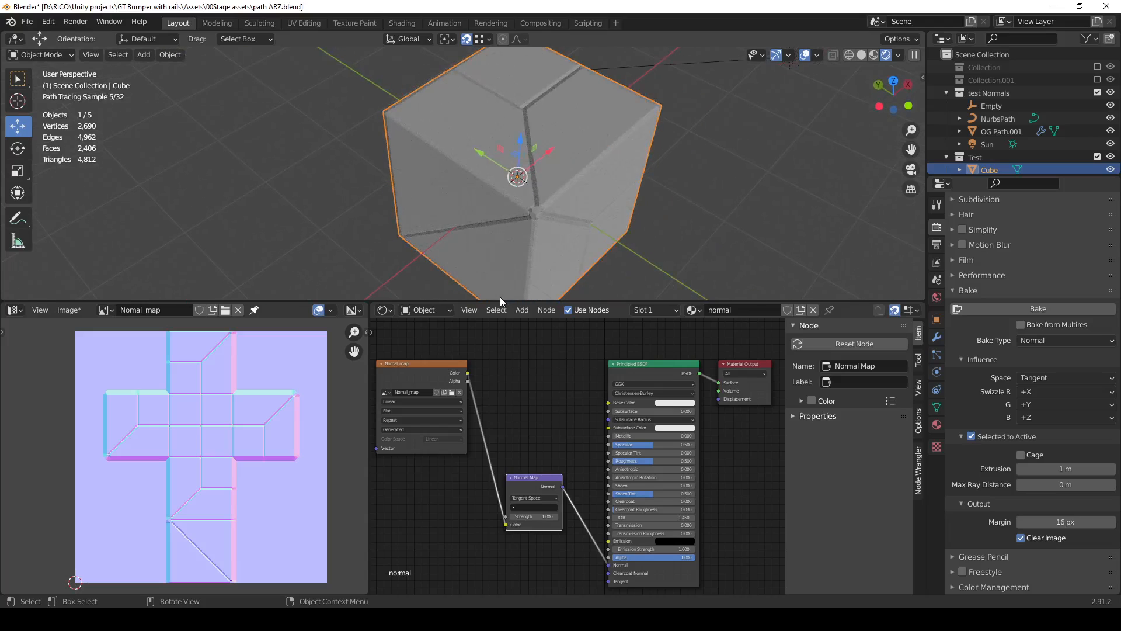
mouse_move(503, 301)
left_mouse_down()
mouse_move(489, 467)
mouse_move(489, 389)
left_mouse_up()
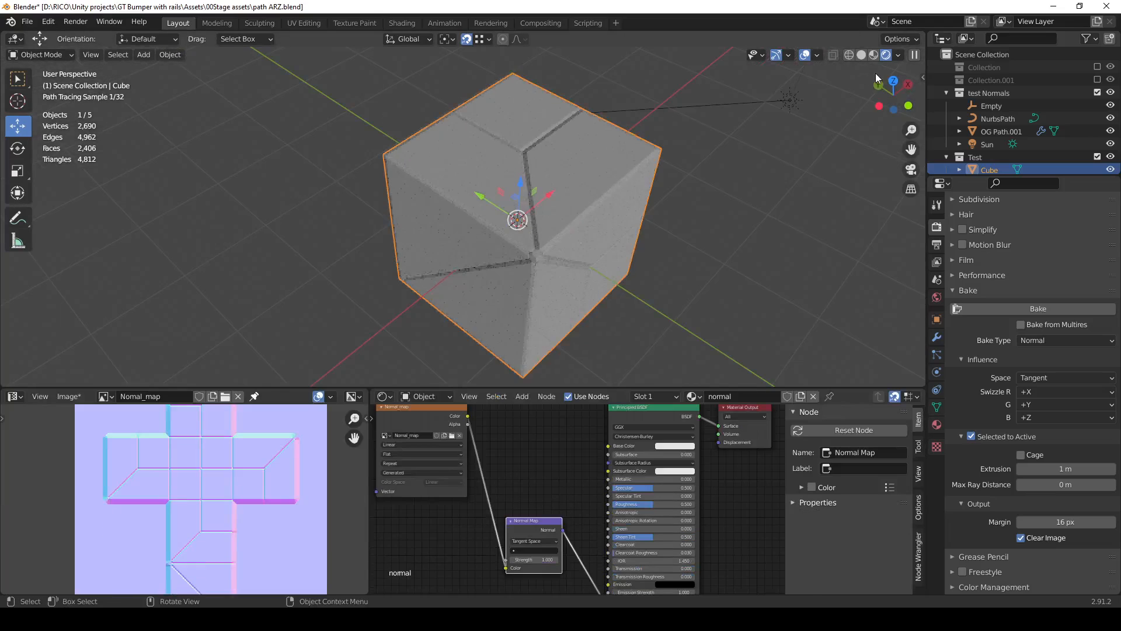
Examine the cube's baked normal detail from several sides and distances in material preview shading.
mouse_move(633, 211)
middle_mouse_down()
mouse_move(563, 207)
mouse_move(555, 176)
mouse_move(502, 241)
mouse_move(420, 173)
mouse_move(512, 201)
mouse_move(503, 241)
mouse_move(566, 146)
mouse_move(856, 188)
mouse_move(596, 188)
mouse_move(538, 212)
mouse_move(457, 185)
mouse_move(483, 214)
mouse_move(467, 177)
mouse_move(524, 226)
mouse_move(453, 114)
middle_mouse_up()
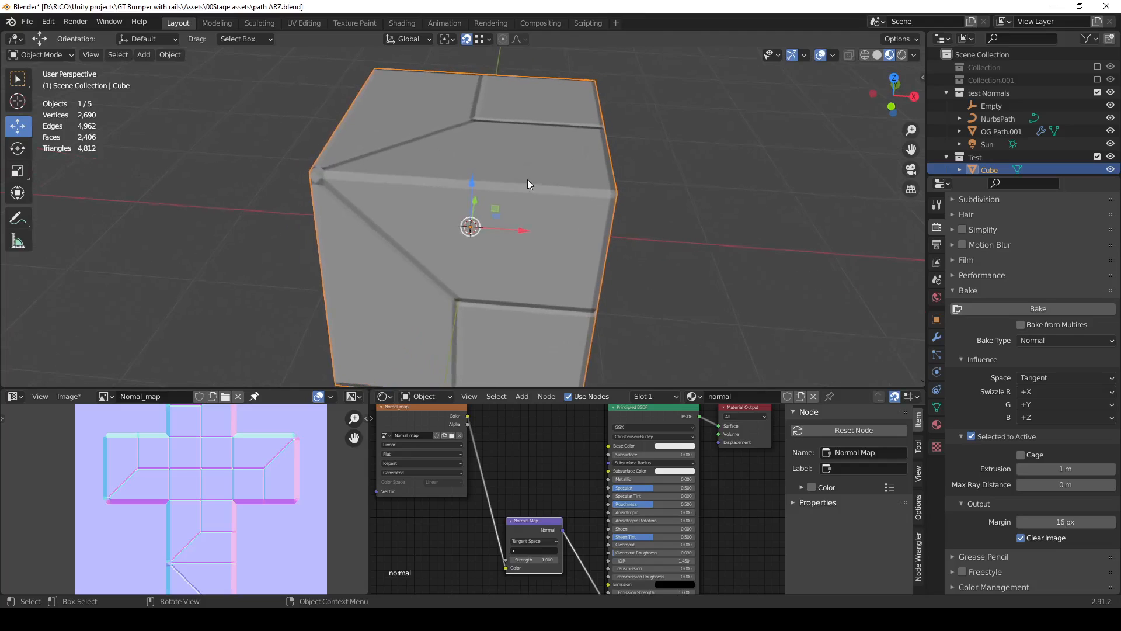
scroll(527, 179, "down", 2)
middle_click_drag(492, 191, 517, 187)
scroll(512, 193, "up", 2)
scroll(413, 185, "up", 2)
middle_click_drag(427, 204, 449, 235)
scroll(541, 207, "down", 4)
middle_click_drag(541, 206, 527, 258)
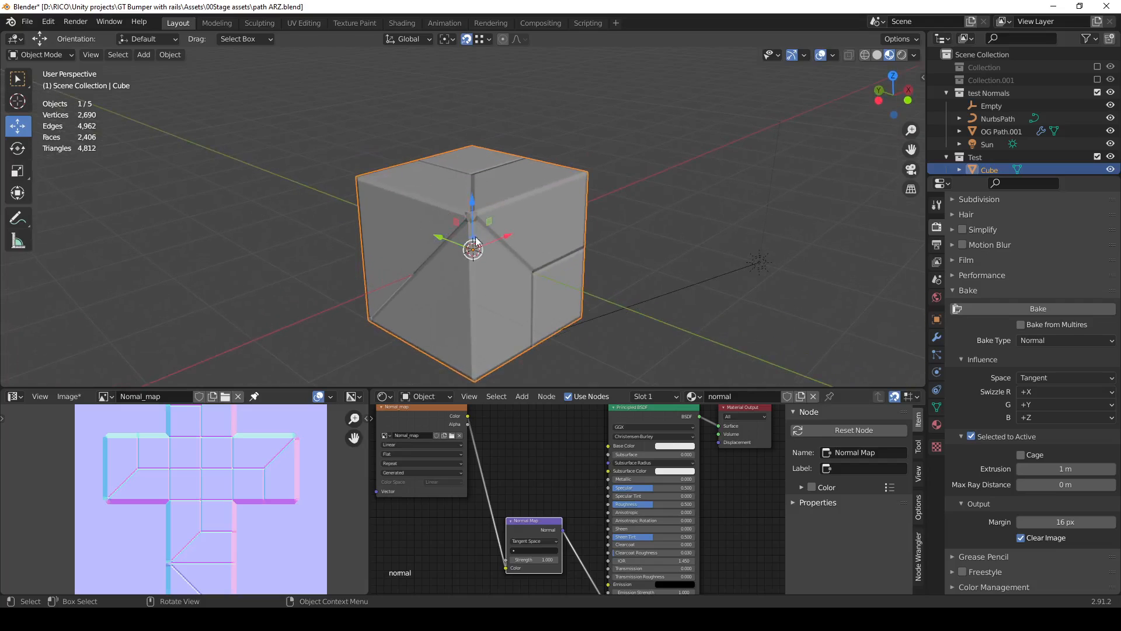
scroll(477, 256, "down", 2)
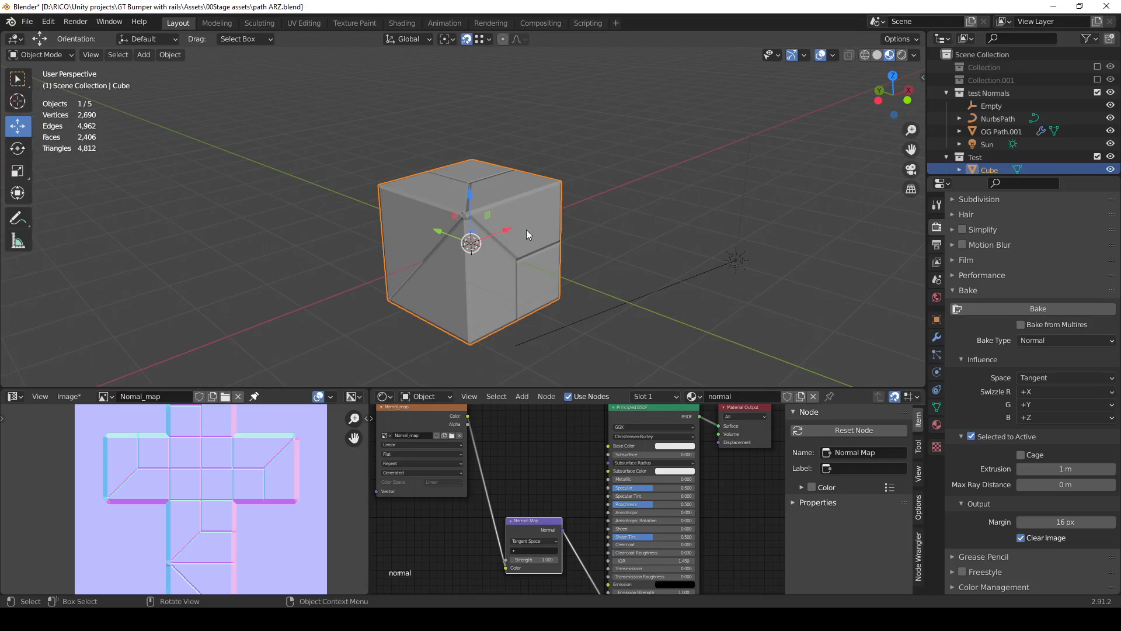
middle_click_drag(526, 230, 494, 250)
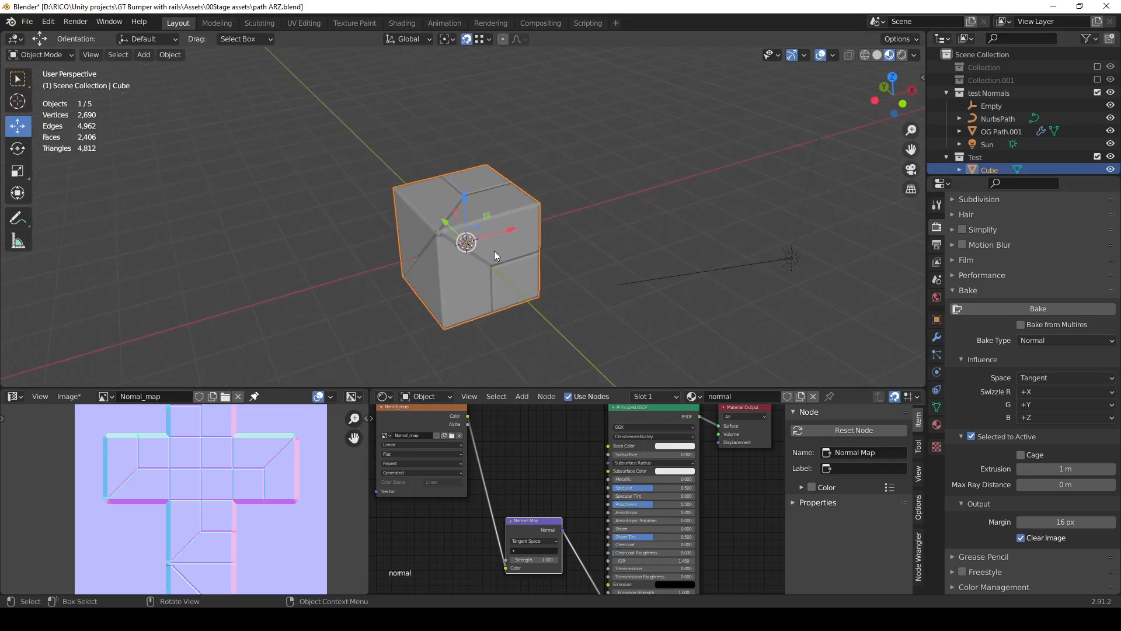
scroll(496, 246, "down", 1)
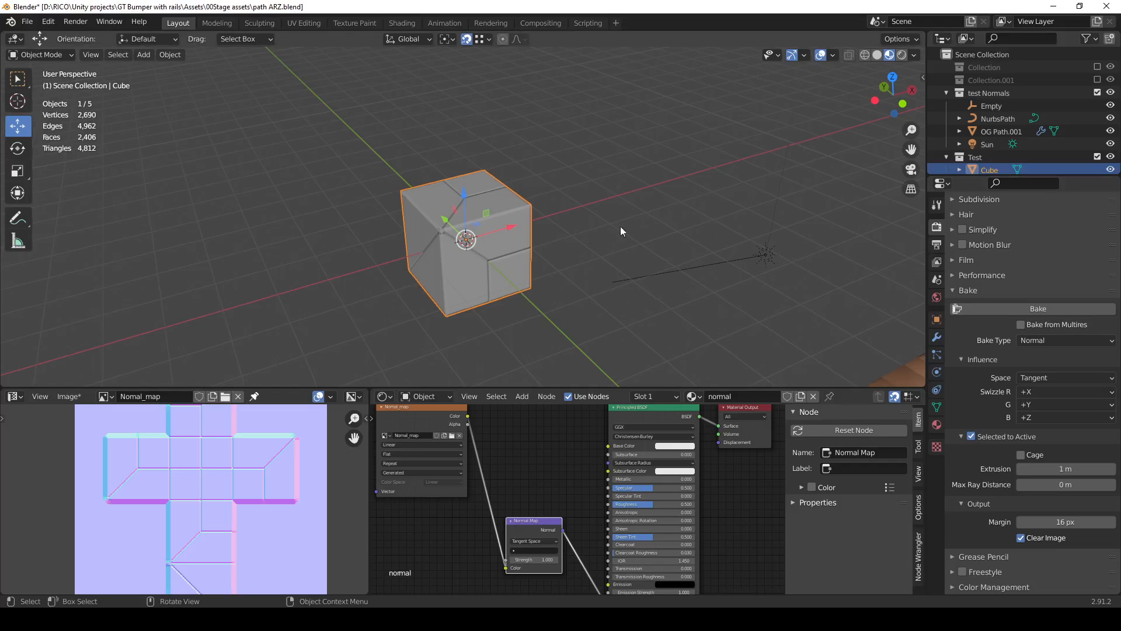
Select the finished stone path, and inspect the control points of its NurbsPath curve in Edit Mode before returning to Object Mode.
middle_click_drag(762, 148, 594, 156)
left_click(594, 156)
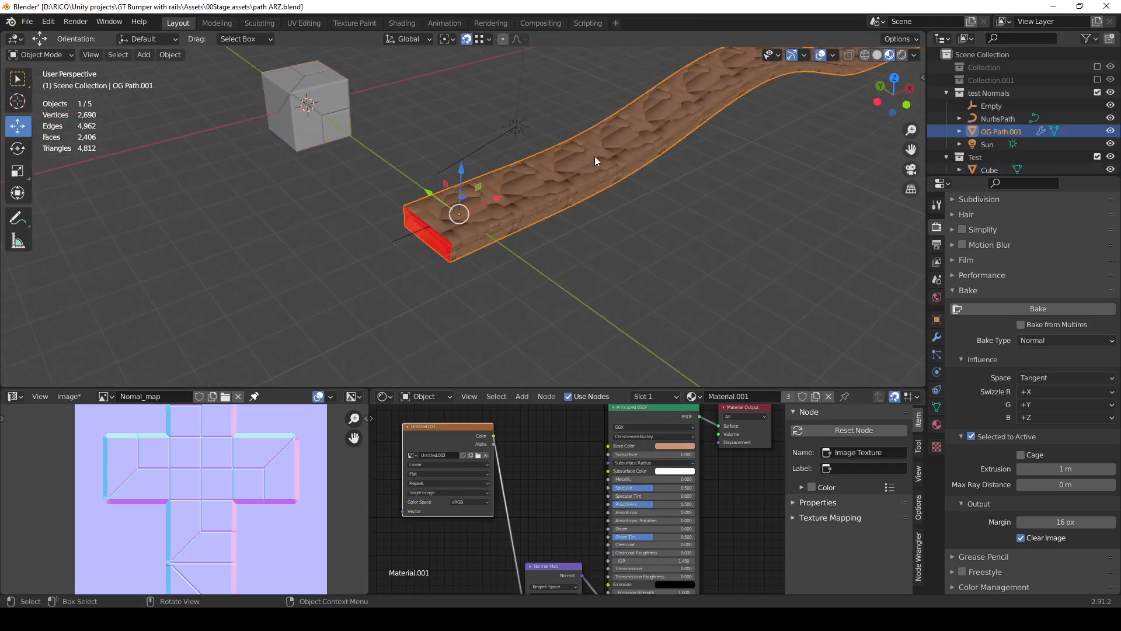
left_click(401, 237)
middle_click_drag(400, 237, 477, 249)
key("Tab")
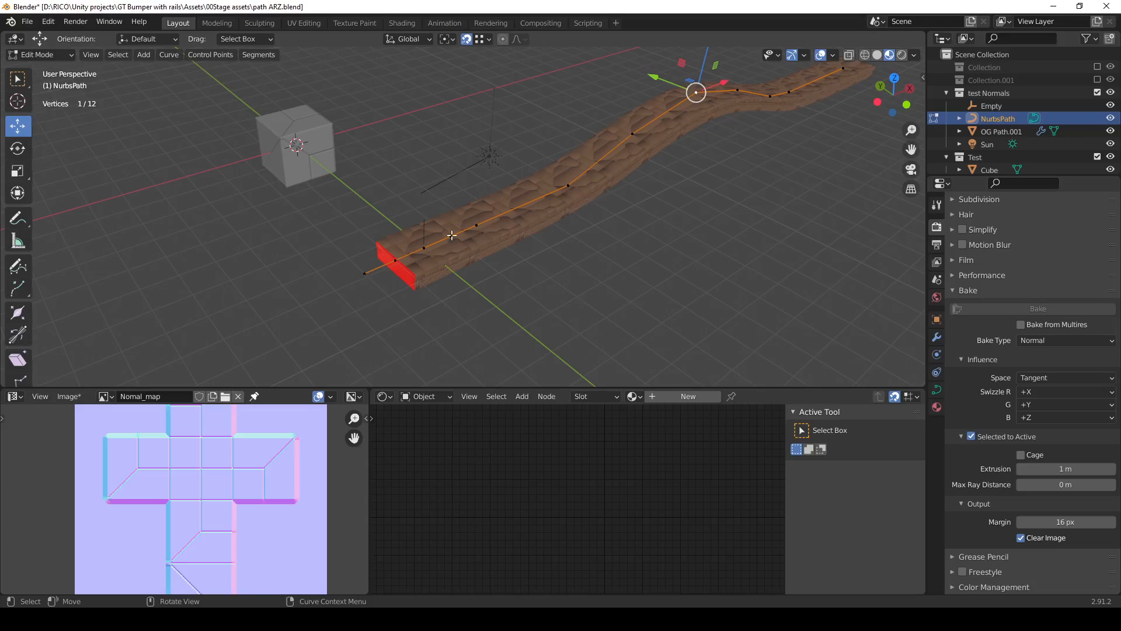
key("Tab")
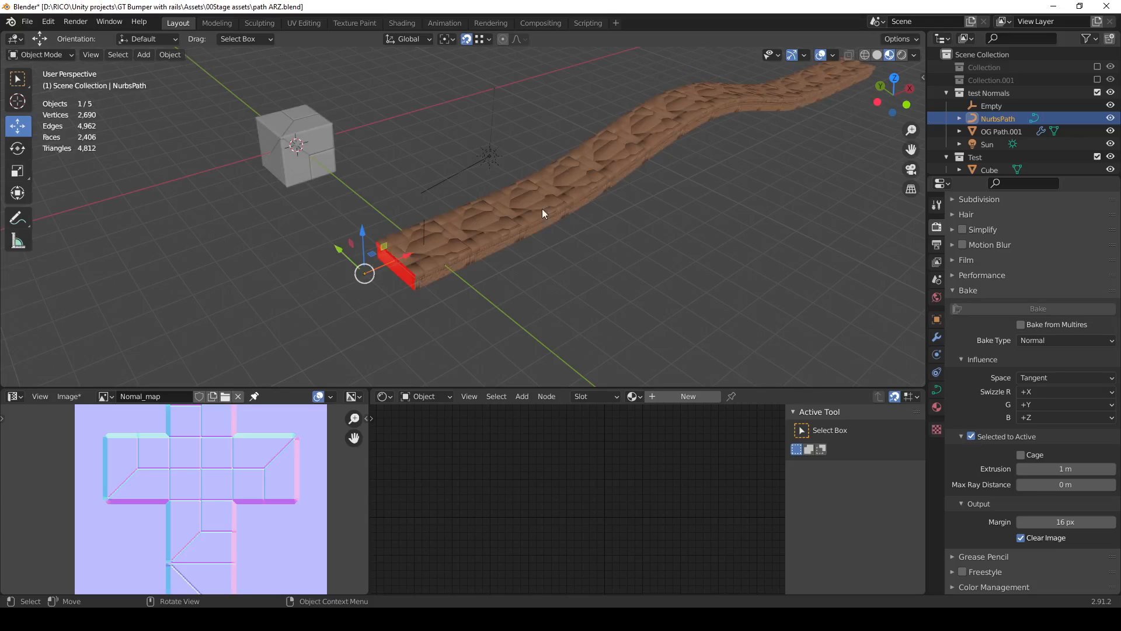
Show the modifiers of the OG Path.001 mesh and collapse the Array and Curve entries.
left_click(499, 234)
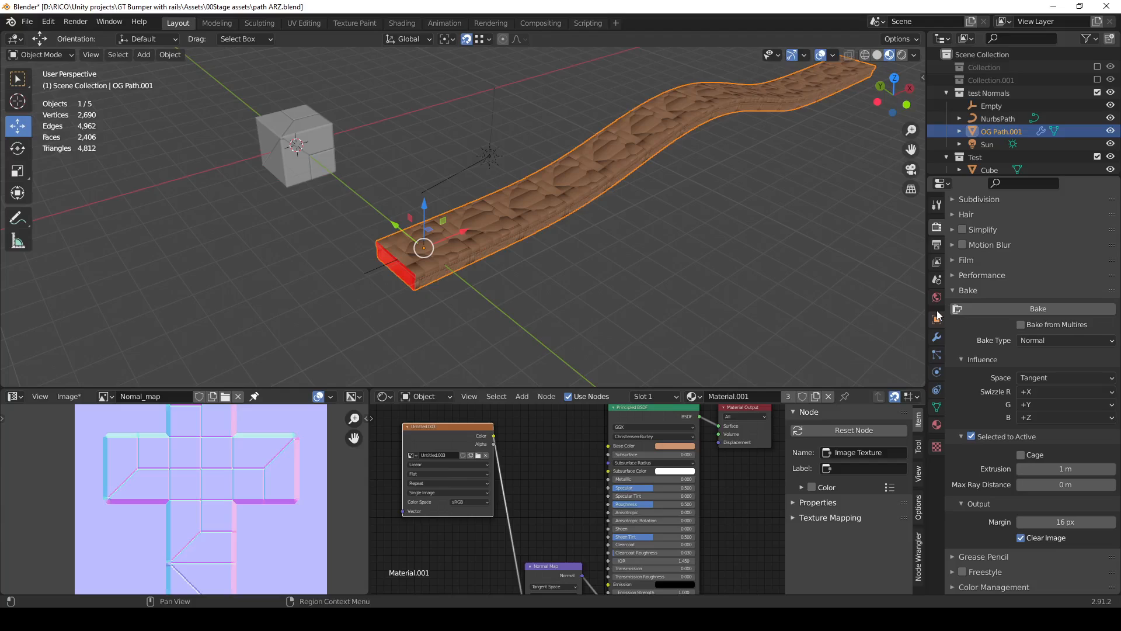
left_click(937, 338)
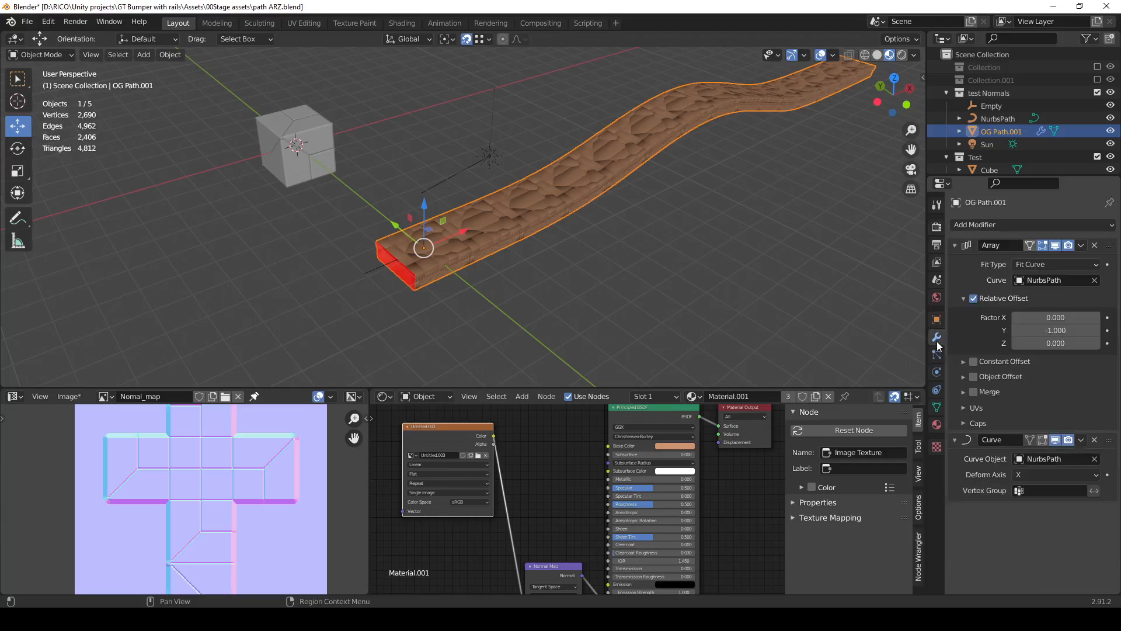
left_click(956, 245)
left_click(956, 262)
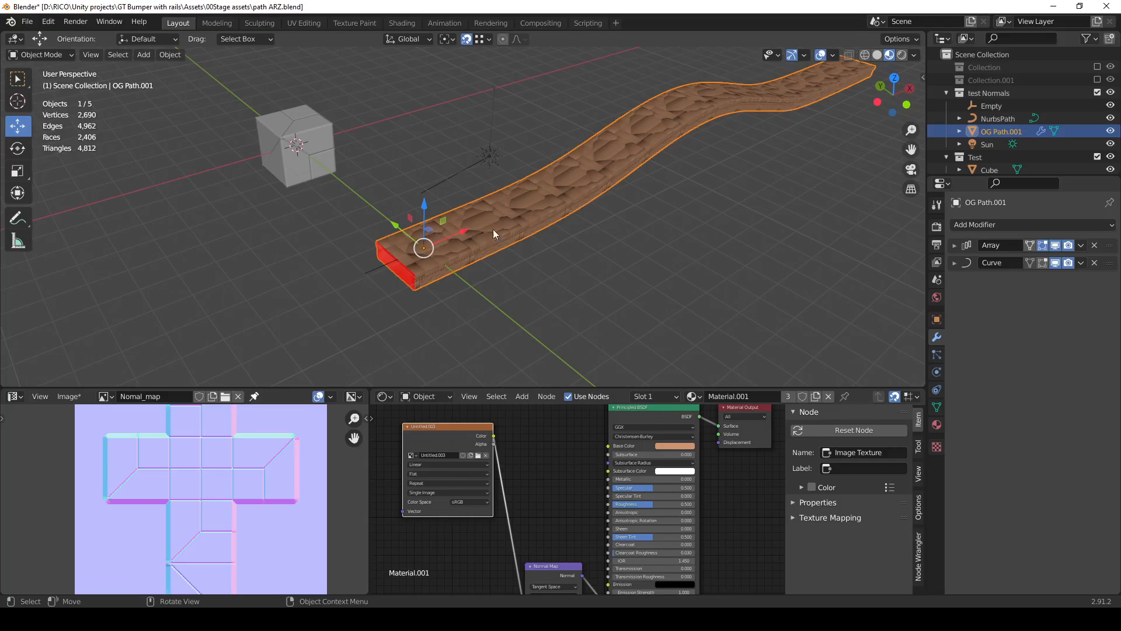
Examine the normal-mapped side detail of the stone path up close, including its open end.
middle_click_drag(535, 251, 519, 233)
scroll(496, 268, "up", 6)
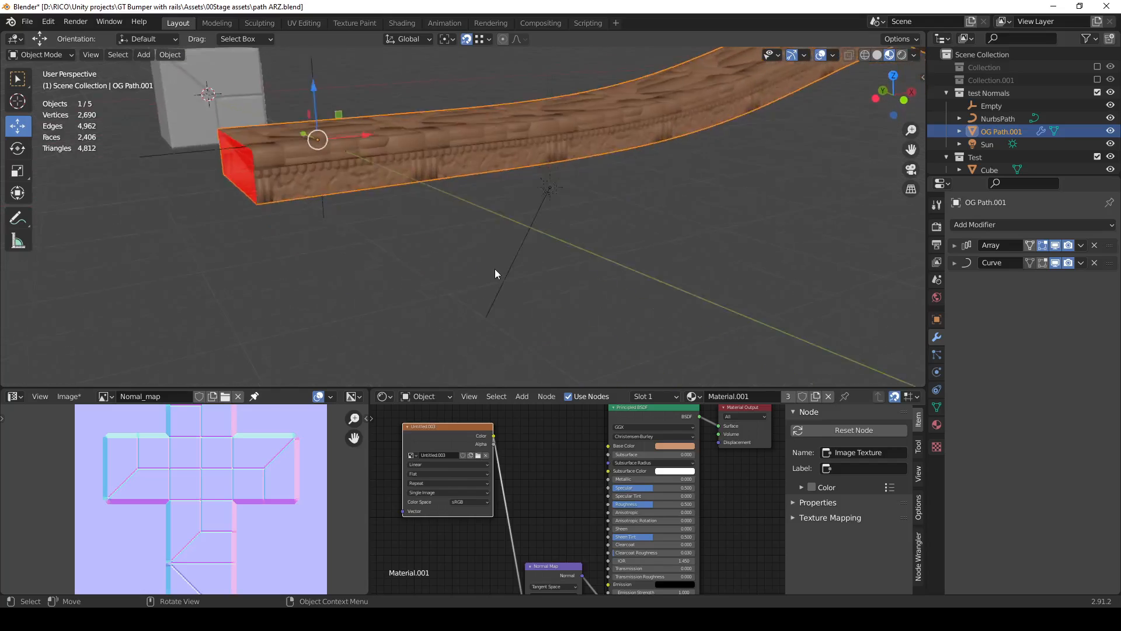
scroll(400, 183, "down", 3)
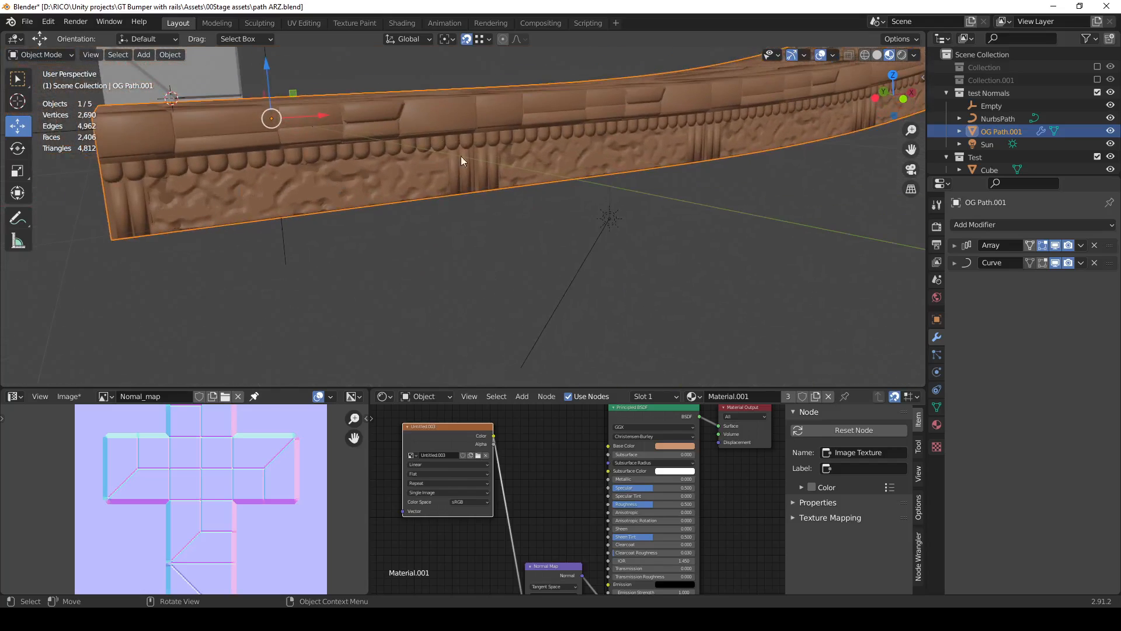
middle_click_drag(174, 188, 256, 192)
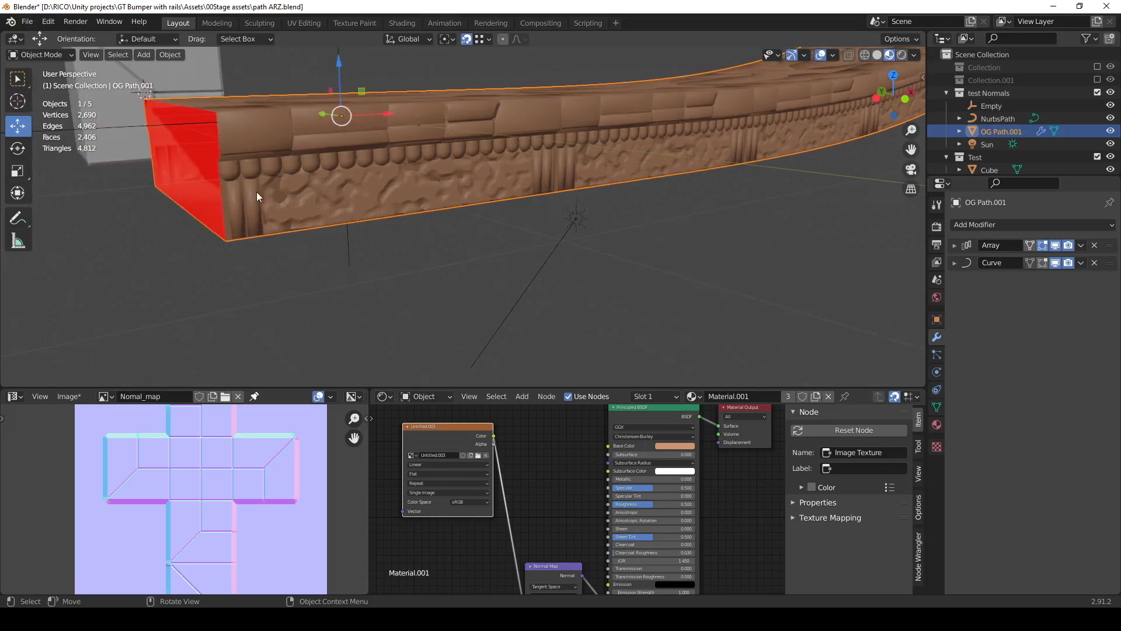
middle_click_drag(546, 149, 462, 163)
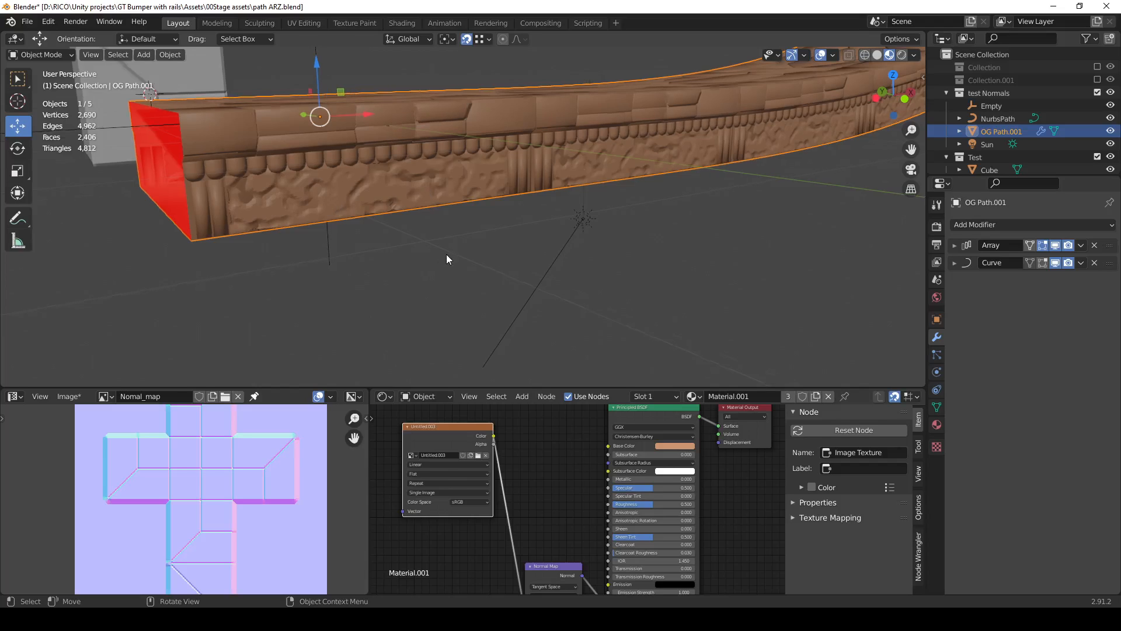
scroll(478, 257, "down", 5)
middle_click_drag(447, 254, 466, 222)
scroll(467, 216, "down", 3)
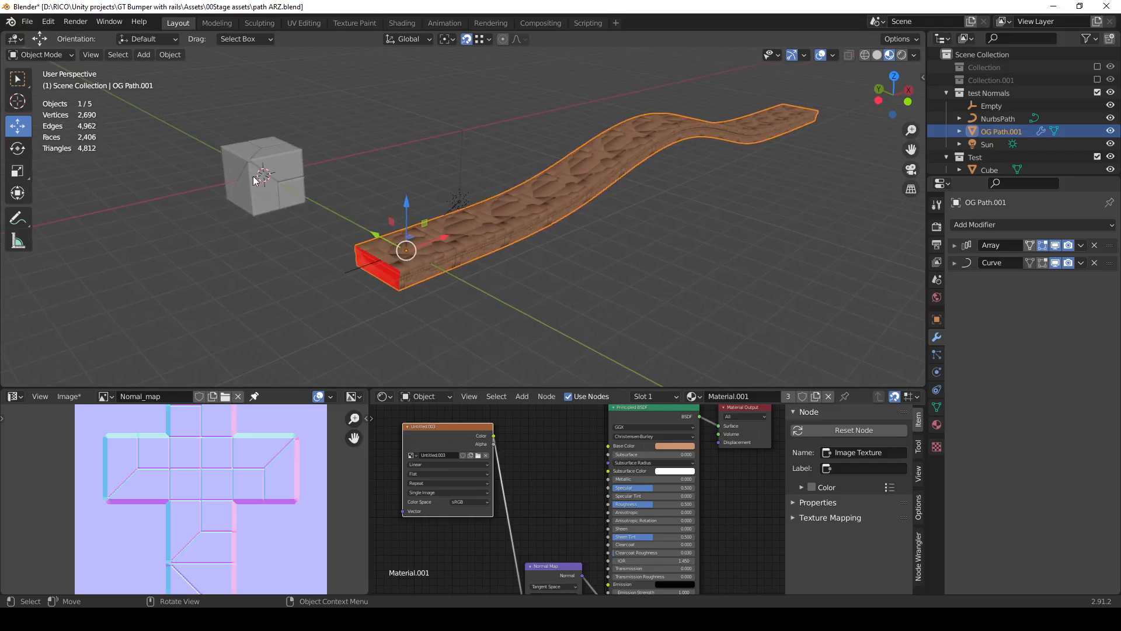
View the path material's full node tree in enlarged lower editors, then restore the 3D viewport's height with nothing selected.
left_click_drag(265, 389, 262, 309)
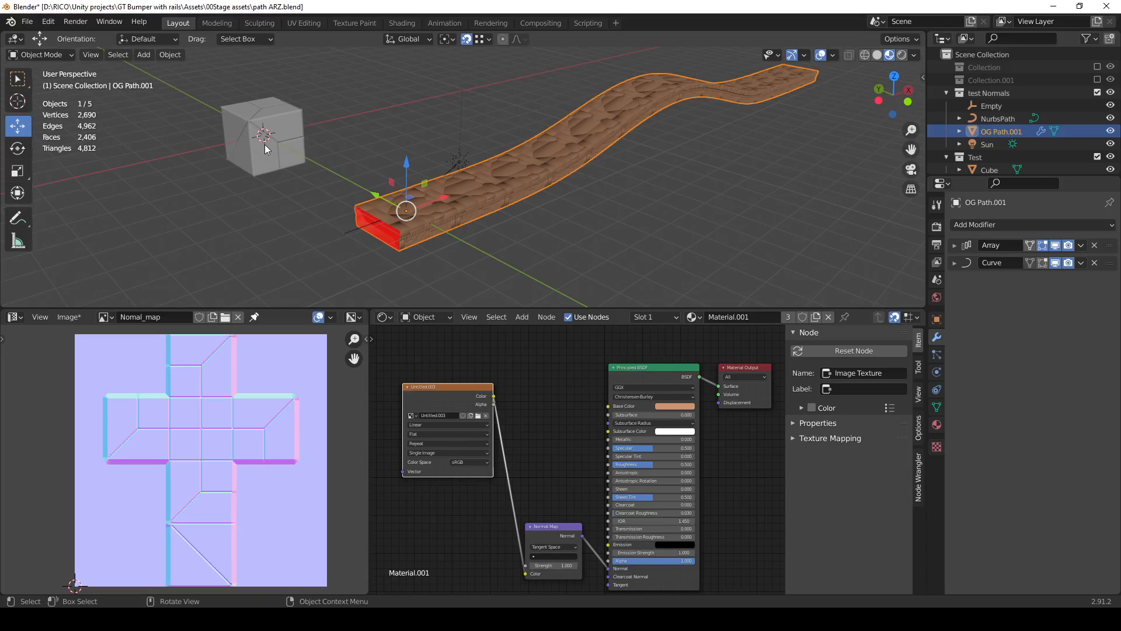
middle_click_drag(285, 180, 265, 67)
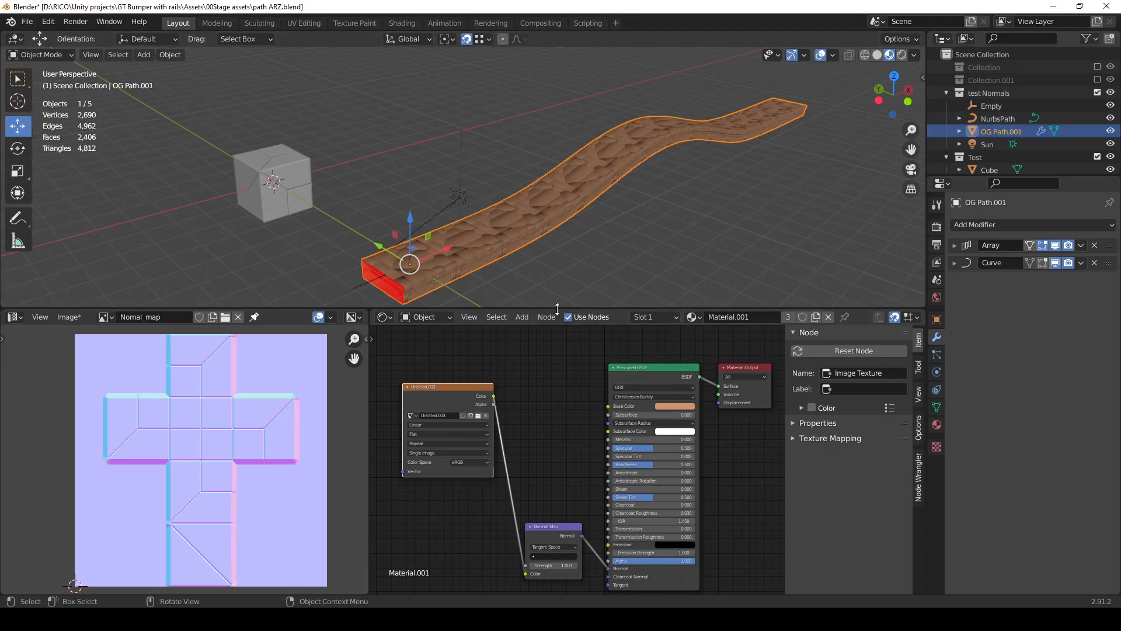
left_click_drag(557, 308, 555, 387)
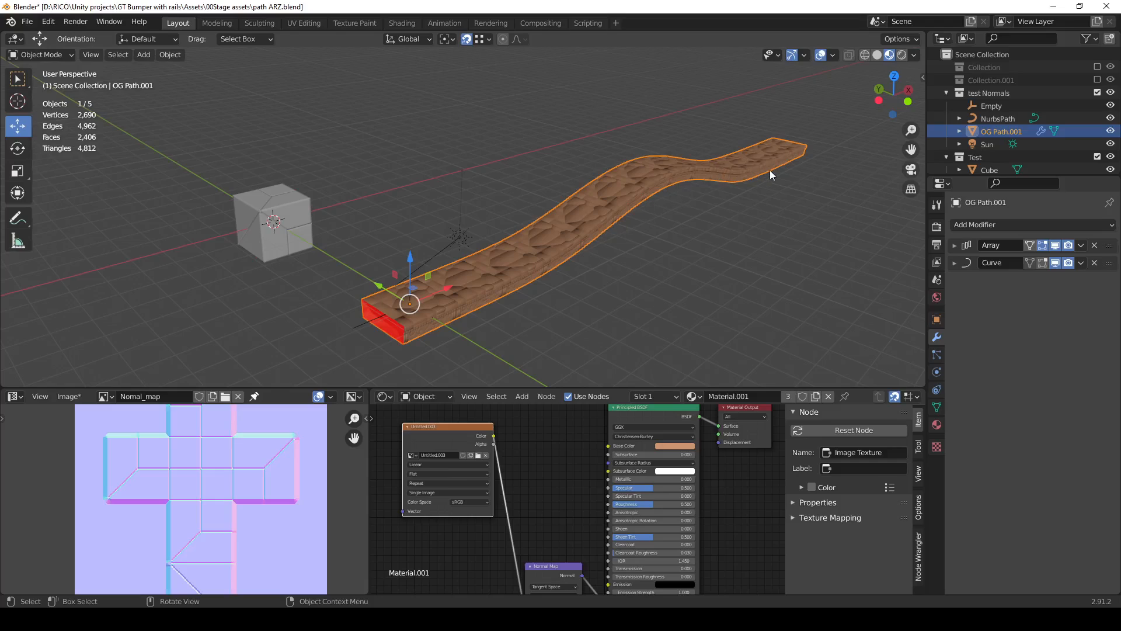
left_click(708, 239)
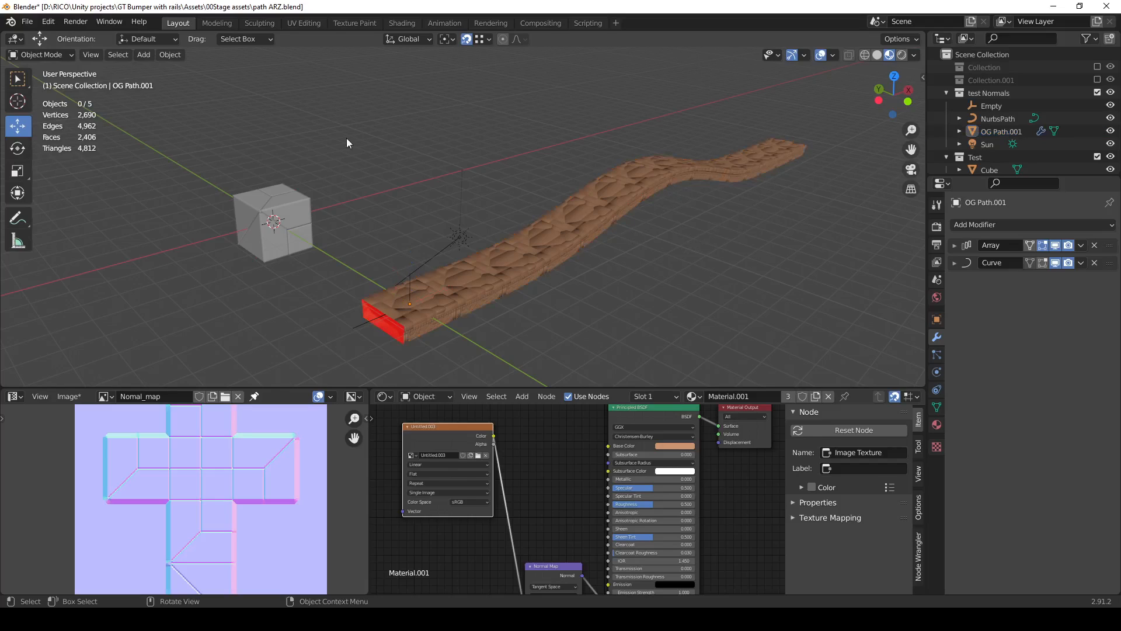